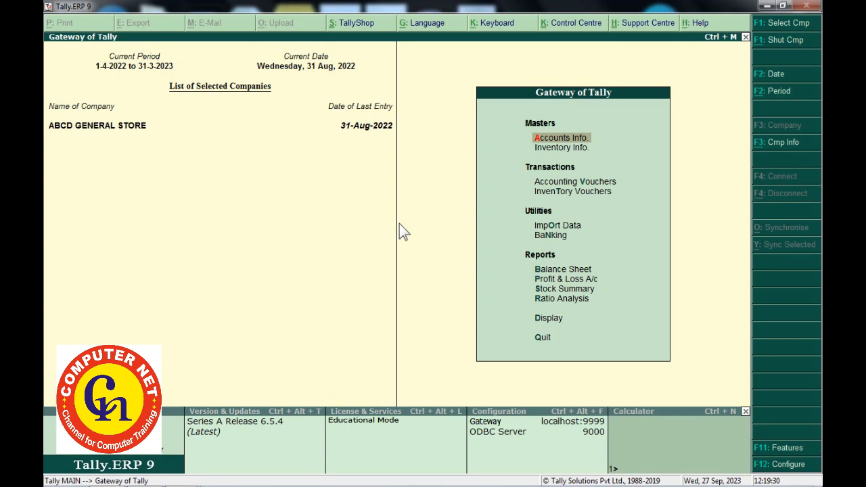
Step: Activate interest calculation in the company's accounting features, leaving the preceding options at their defaults
key("F11")
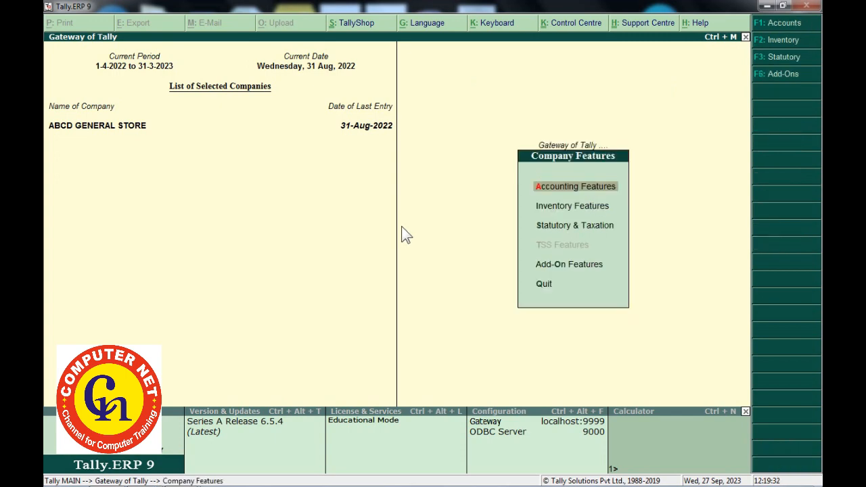
key("Return")
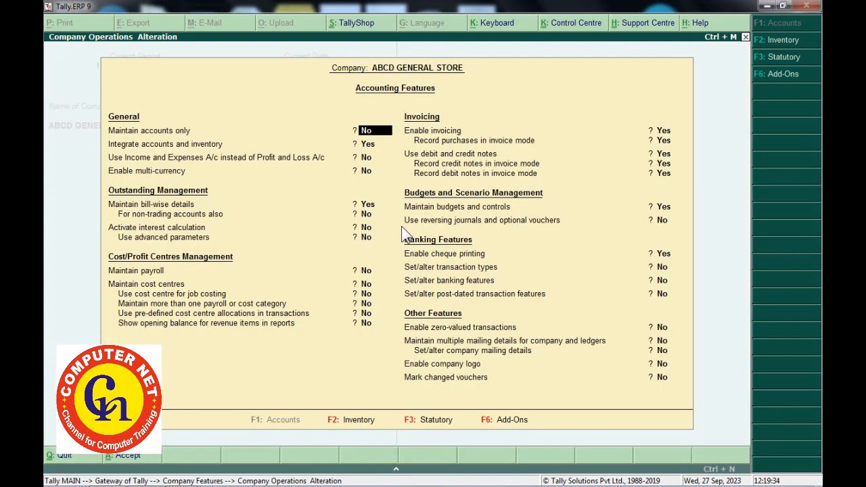
key("Return")
key("Return")
key("Return")
key("Return")
key("Return")
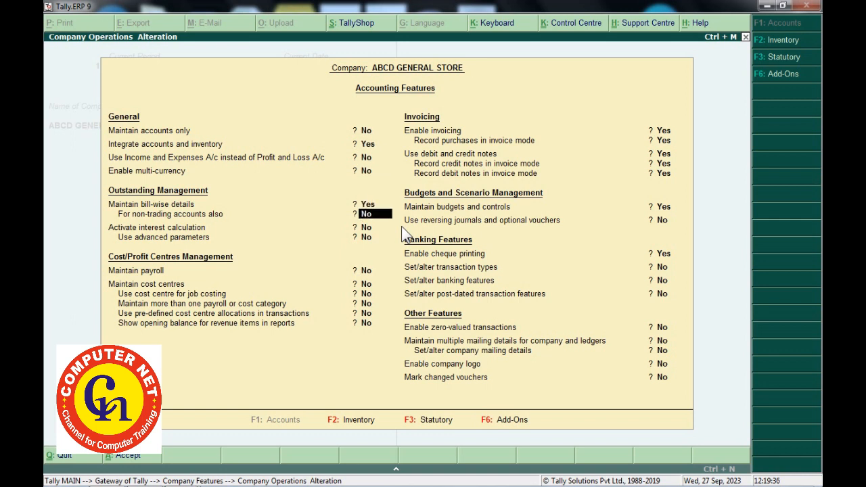
key("Return")
type("y")
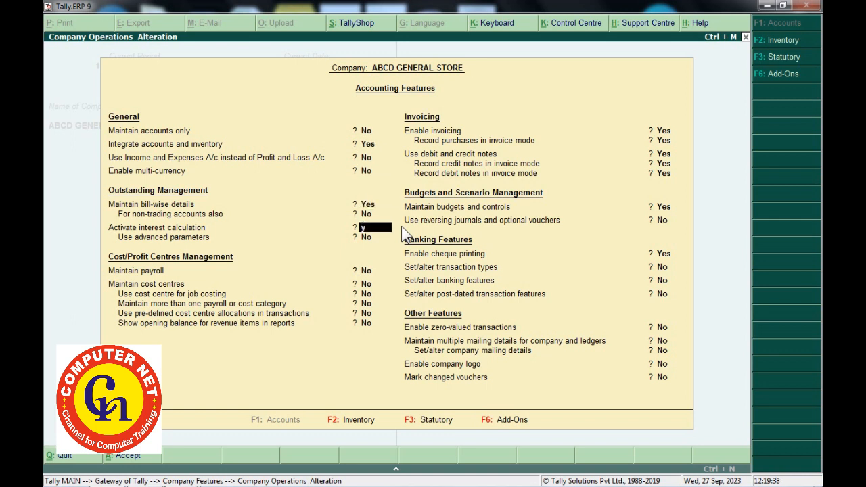
key("Return")
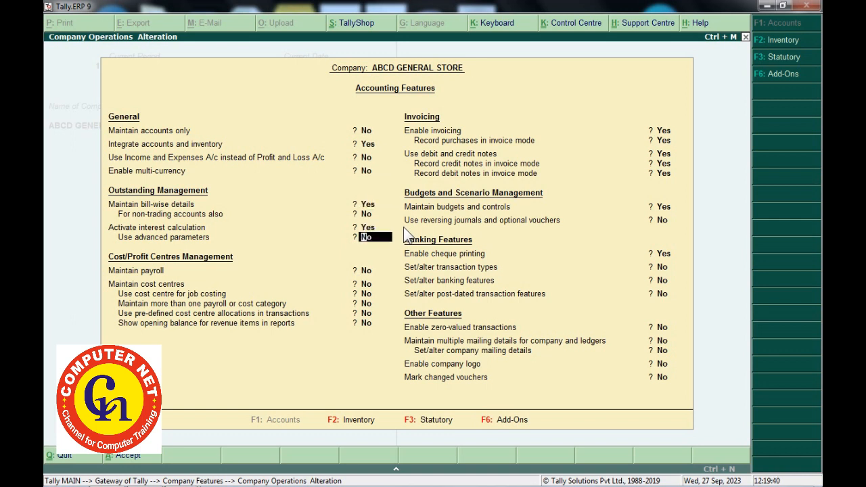
Step: Enable advanced parameters for interest calculation, keep the remaining options, and save the accounting features
type("y")
key("Return")
key("Return")
key("Return")
key("Return")
key("Return")
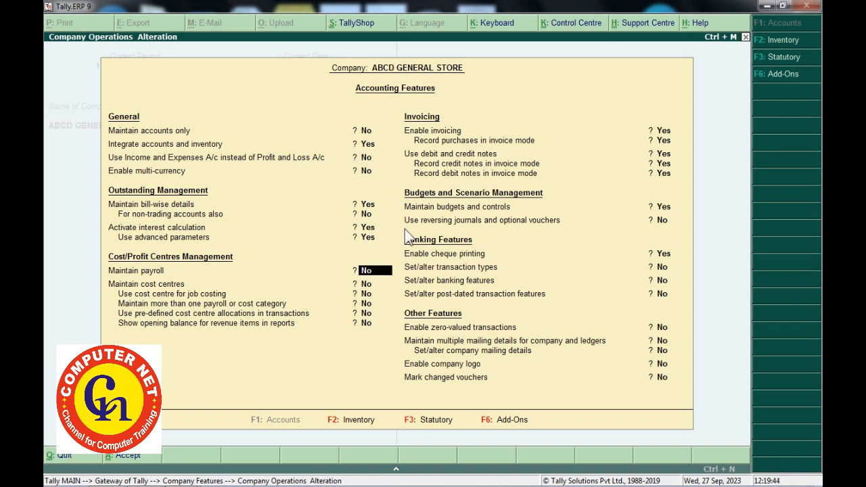
key("Return")
key("Return")
key("Return")
key("Return")
key("Return")
key("Return")
key("Return")
key("Return")
key("Return")
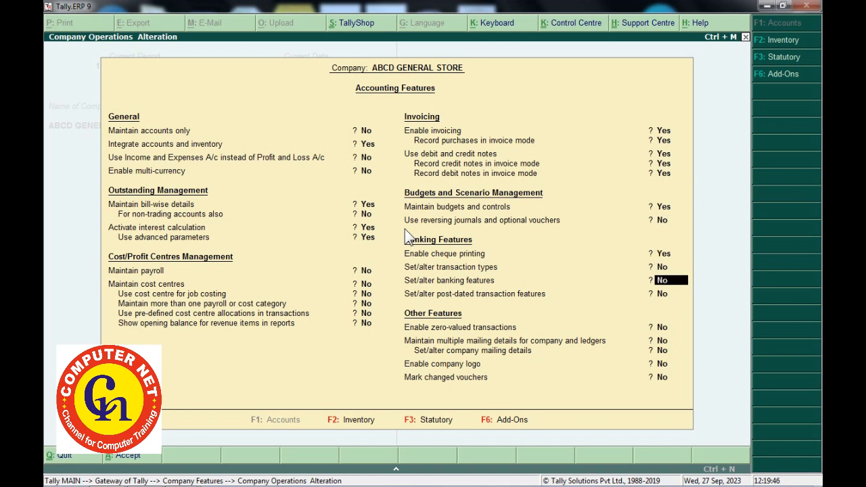
key("Return")
key("Return")
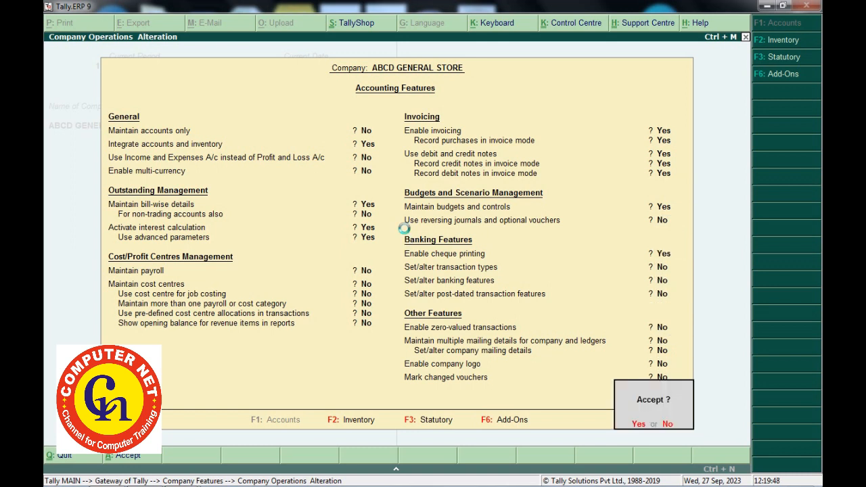
key("Return")
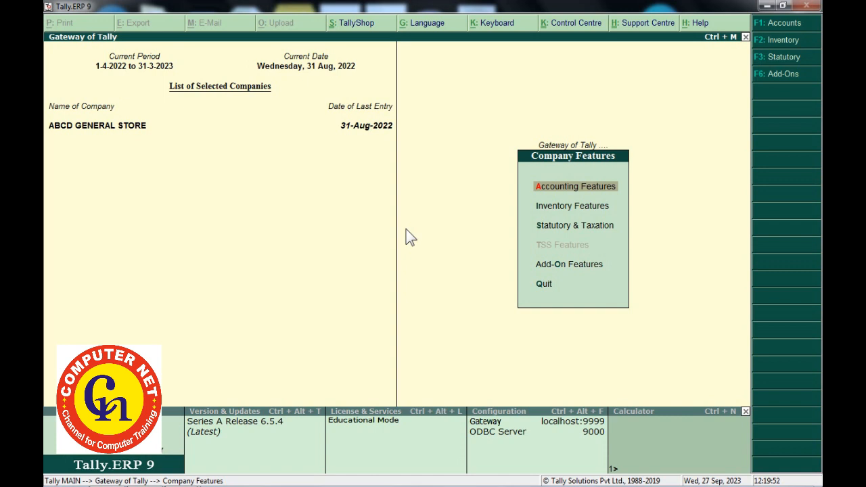
key("Escape")
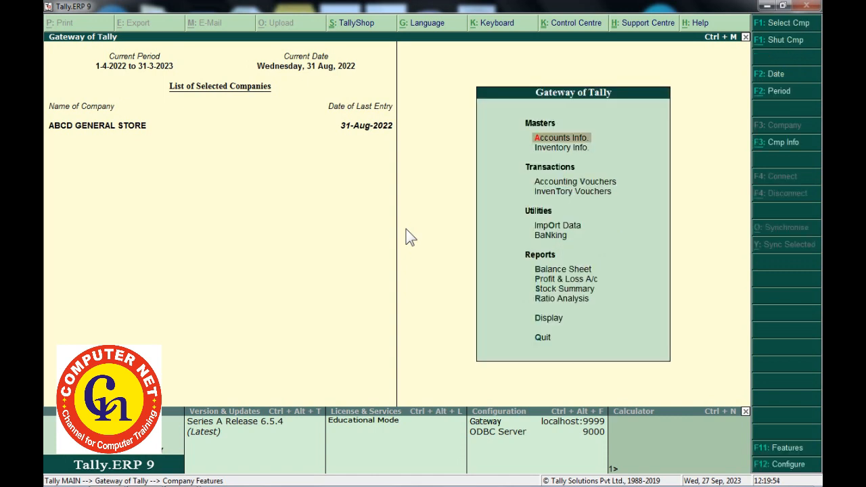
Step: Start a new single ledger and enter the customer's full name, leaving the alias blank
key("Return")
key("l")
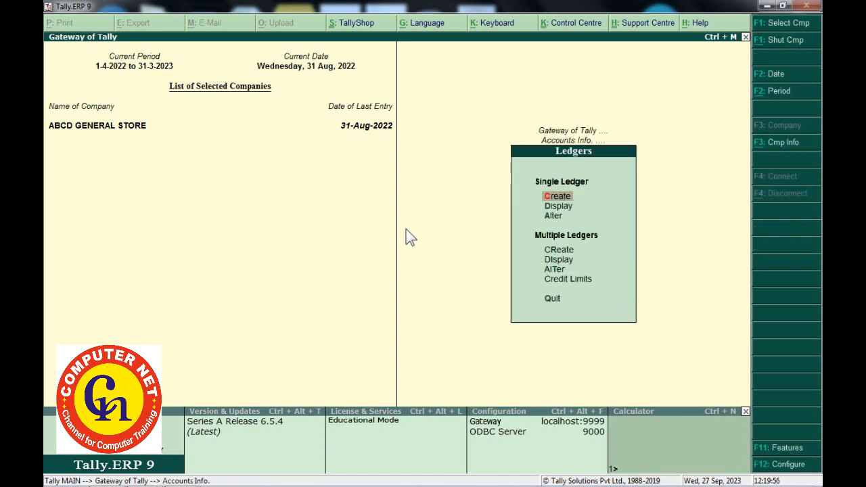
key("Return")
type("S")
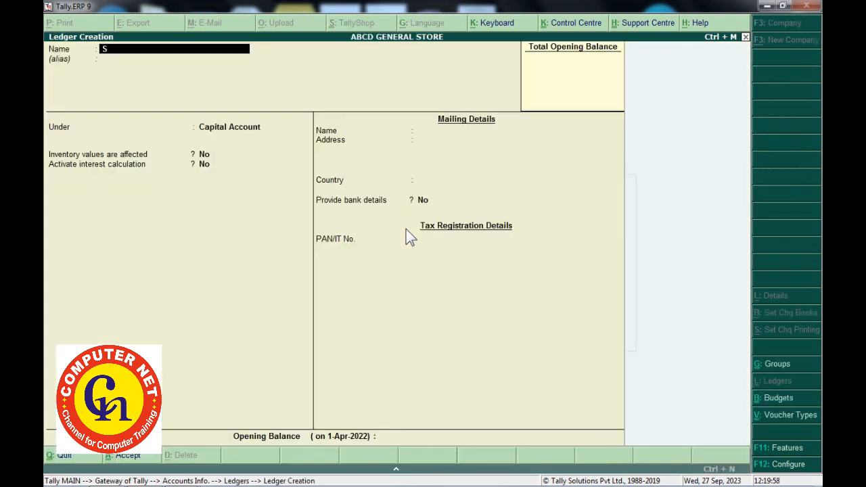
type("antosh Kumar")
key("Return")
key("Return")
Step: Place the new customer ledger under the Sundry Debtors group
type("S")
key("Down")
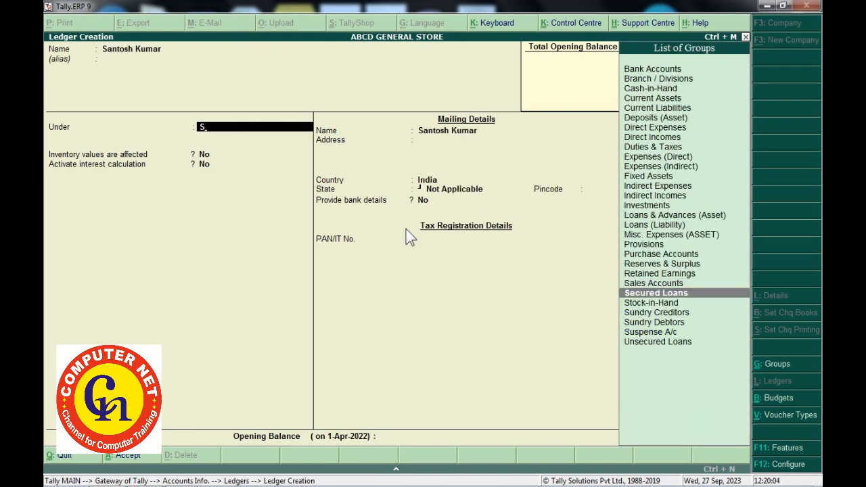
key("Down")
key("Down")
key("Down")
key("Return")
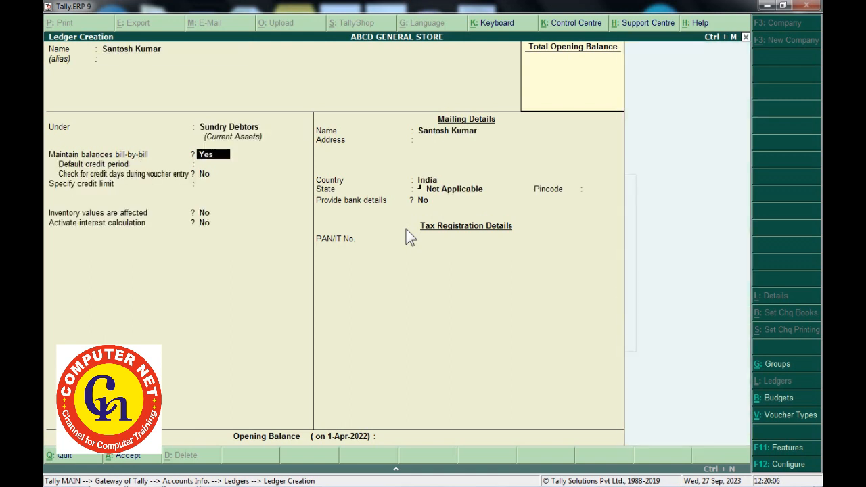
Step: Keep bill-by-bill balances with no credit period or limit, and activate interest calculation for the customer ledger
key("Return")
key("Return")
key("Return")
key("Return")
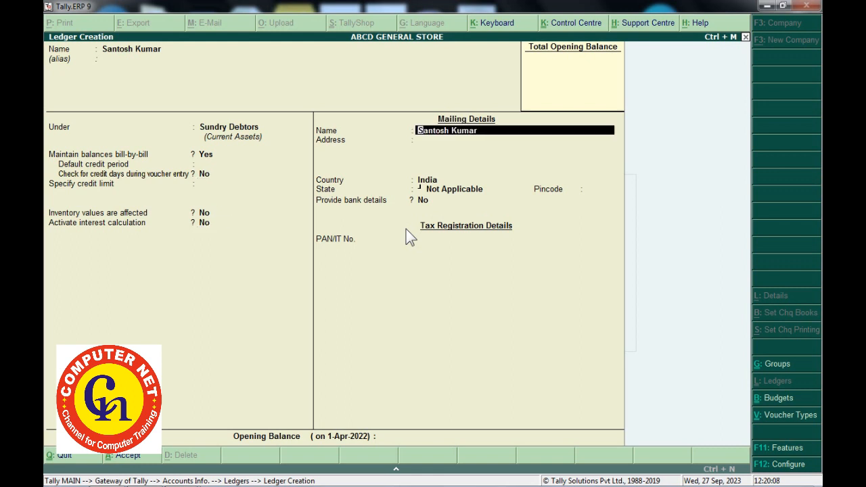
key("BackSpace")
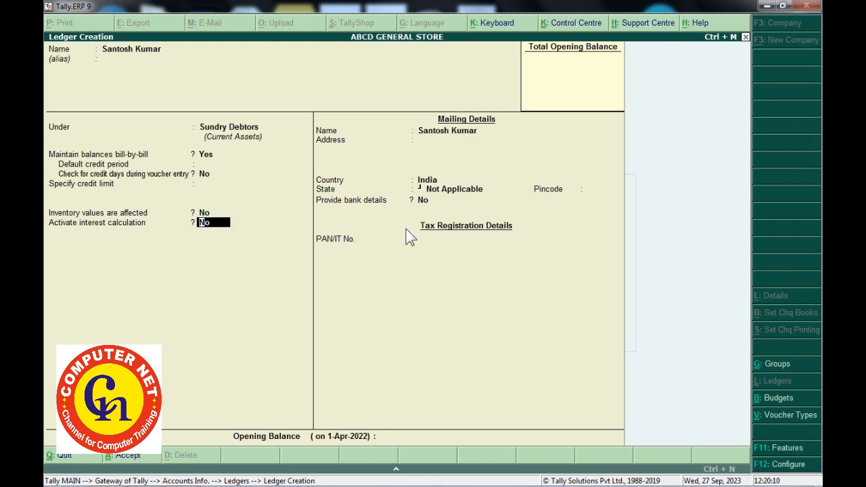
type("y")
key("Return")
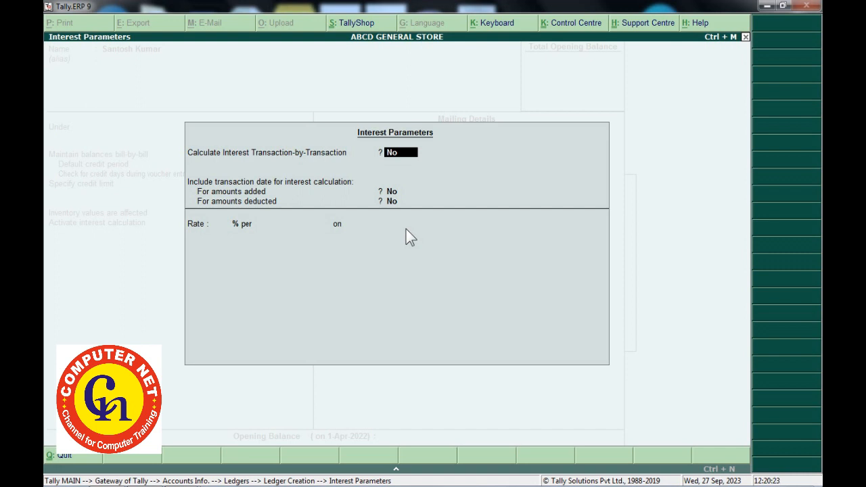
Step: Calculate interest transaction-by-transaction, with parameter override and transaction date inclusion for added and deducted amounts all set to No
type("y")
key("Return")
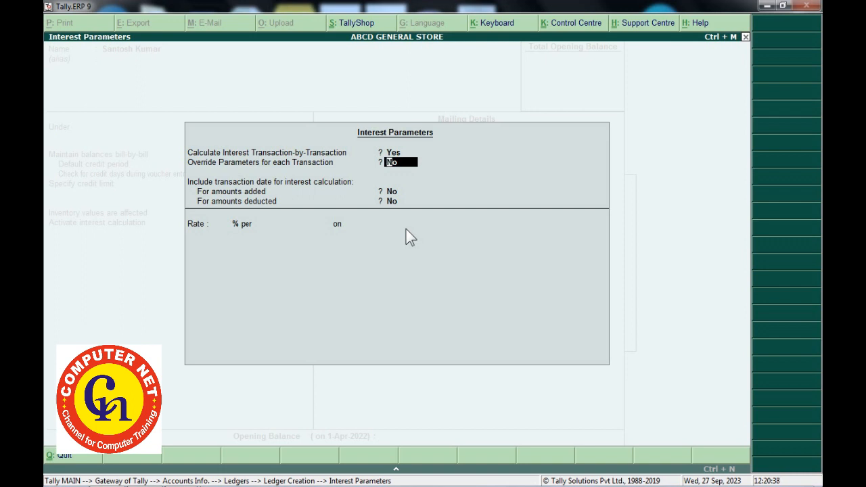
key("Return")
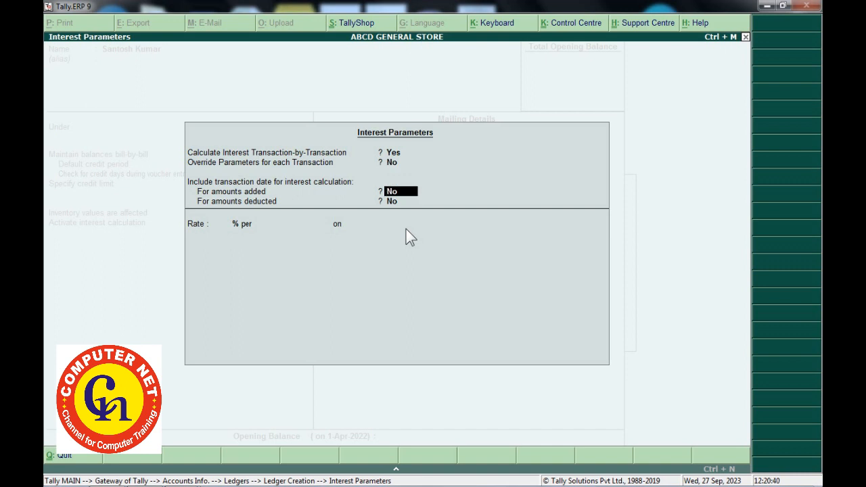
key("Return")
key("Return")
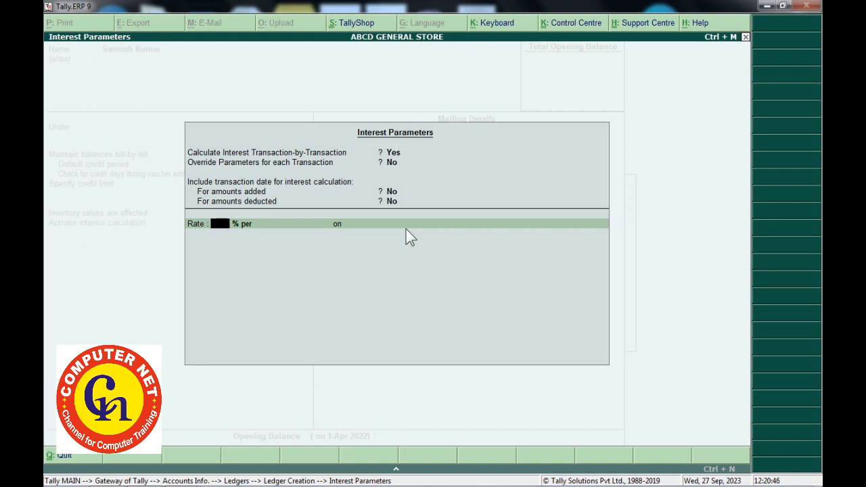
Step: Set the interest rate to 15% per 365-Day Year on Debit Balances Only
type("15")
key("Return")
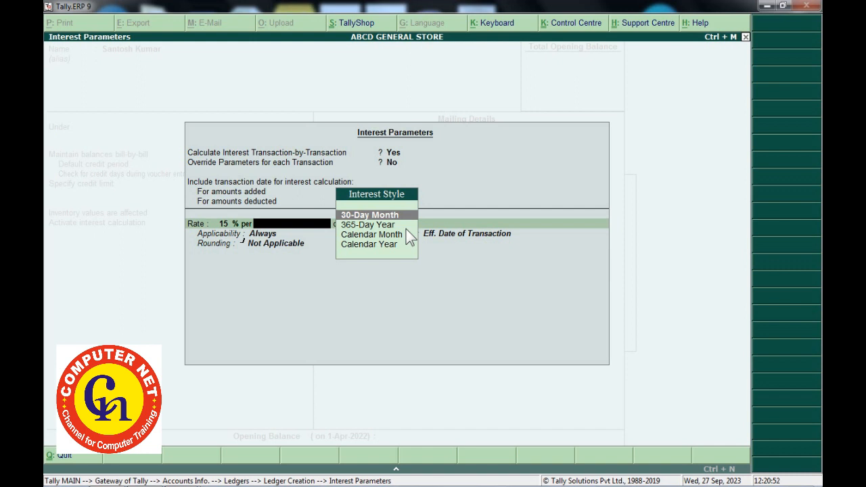
key("Down")
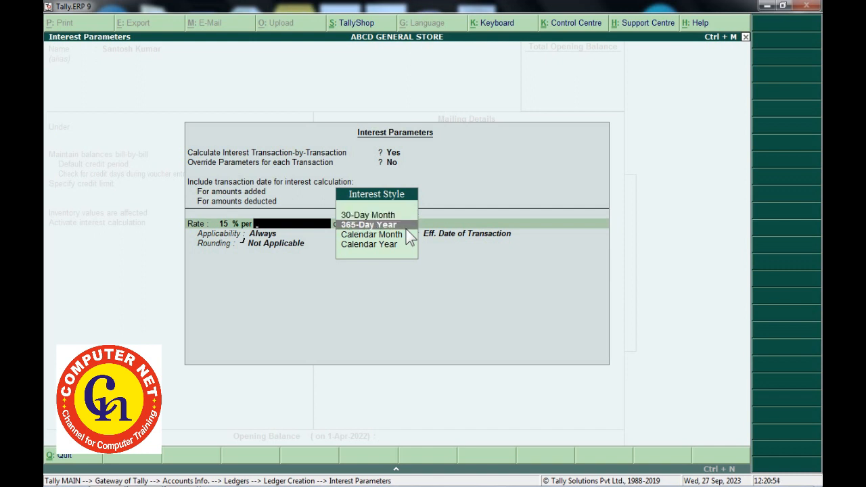
key("Return")
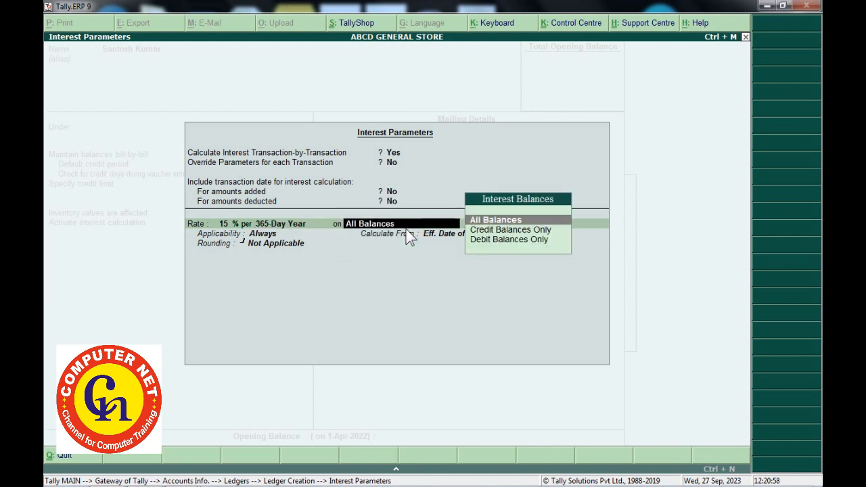
key("Down")
key("Down")
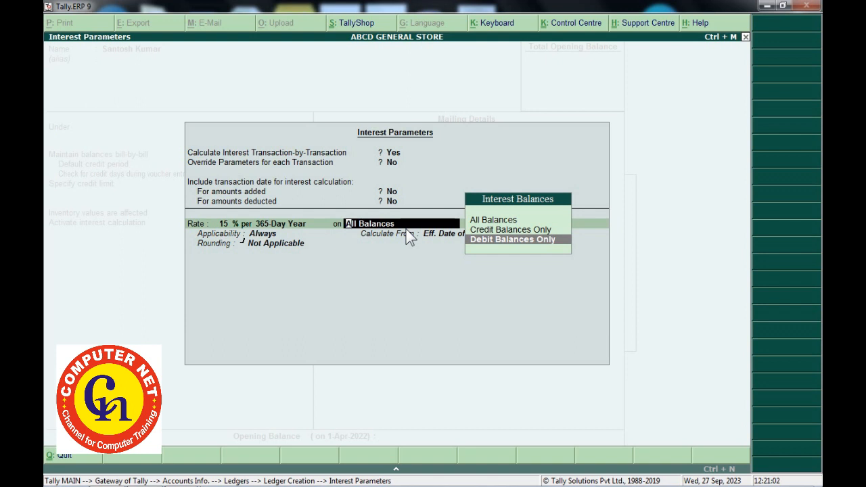
key("Return")
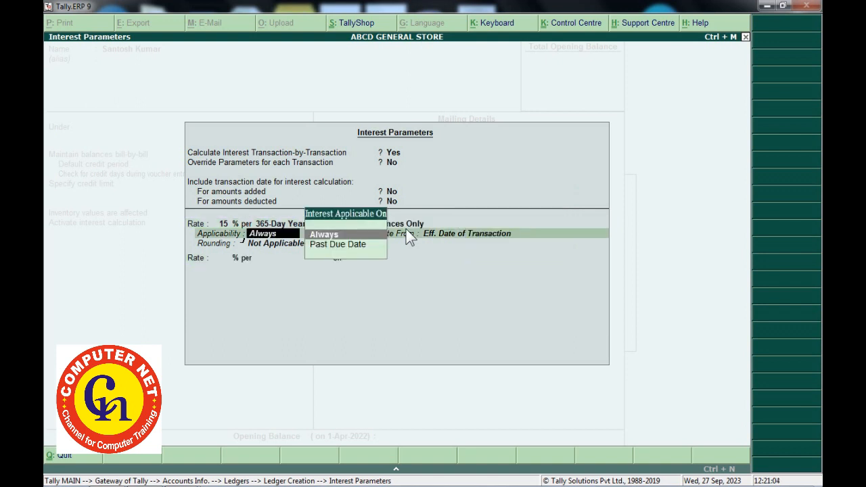
Step: Keep interest applicability as Always, calculated from the Eff. Date of Transaction
key("Return")
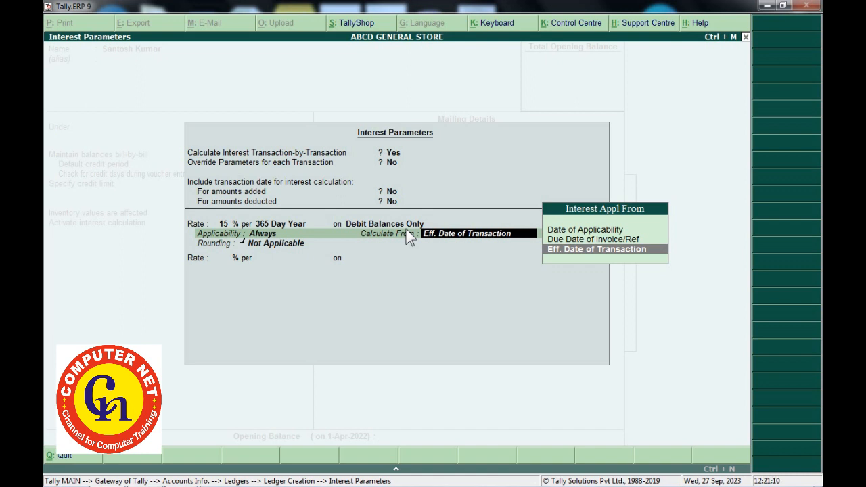
key("Return")
key("Return")
key("Return")
key("Return")
key("Return")
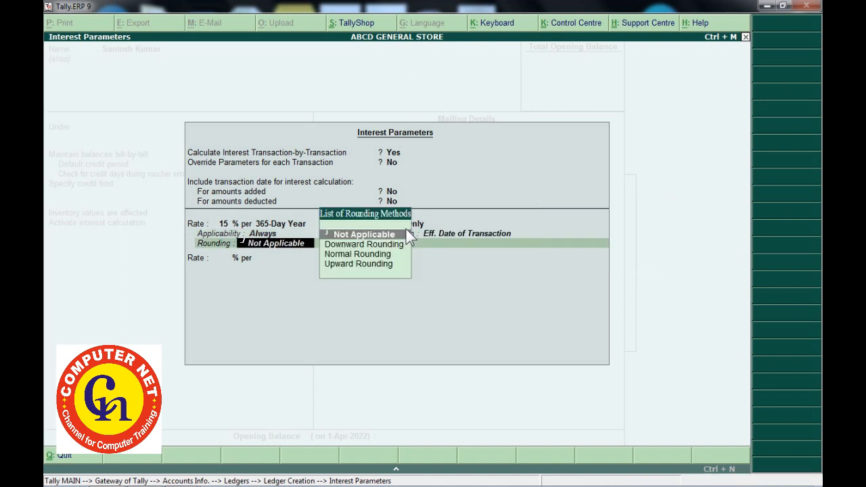
Step: Keep interest rounding as Not Applicable and save the customer ledger with the remaining details at their defaults
key("Return")
key("Return")
key("Return")
key("Return")
key("Return")
key("Return")
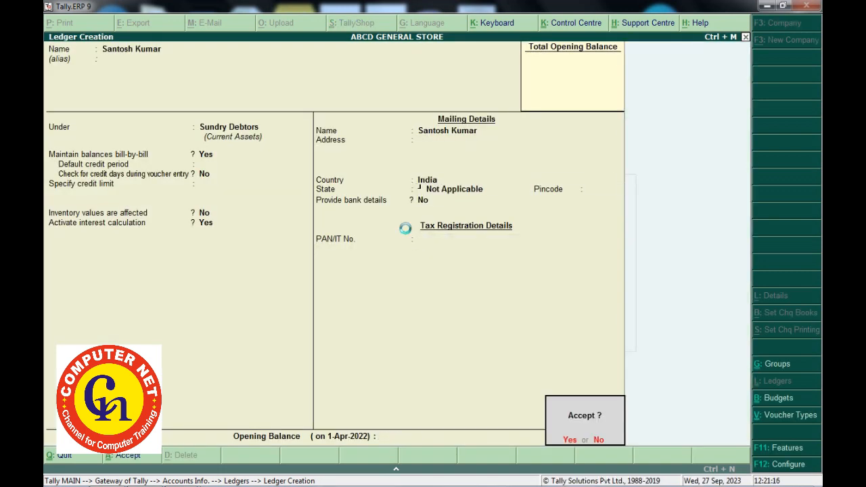
key("Return")
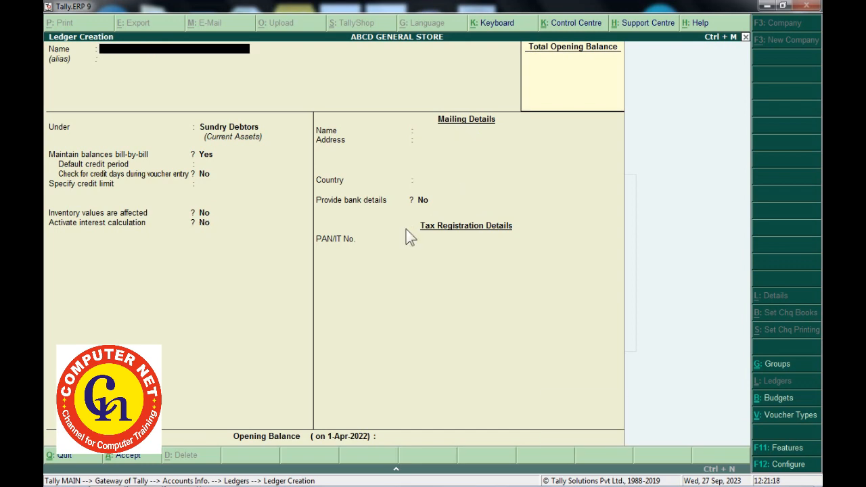
Step: Leave ledger creation and open a new sales voucher among the accounting vouchers, leaving its reference number blank
key("Escape")
key("Escape")
key("Down")
key("Down")
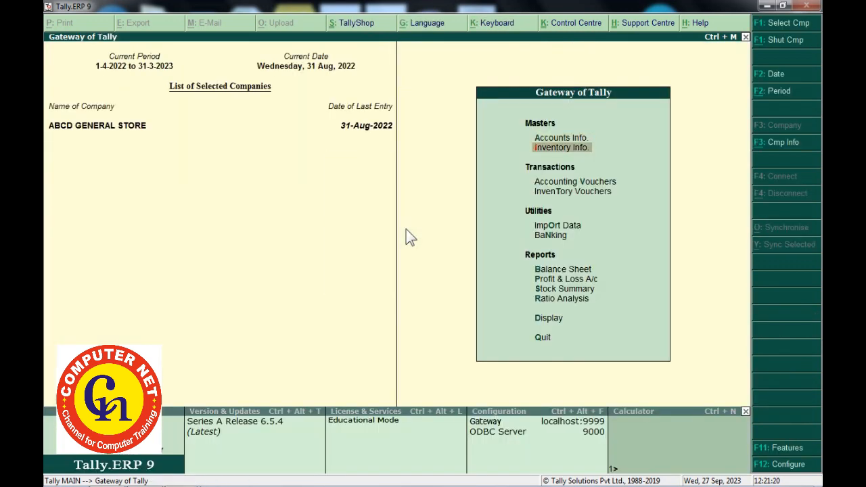
key("Return")
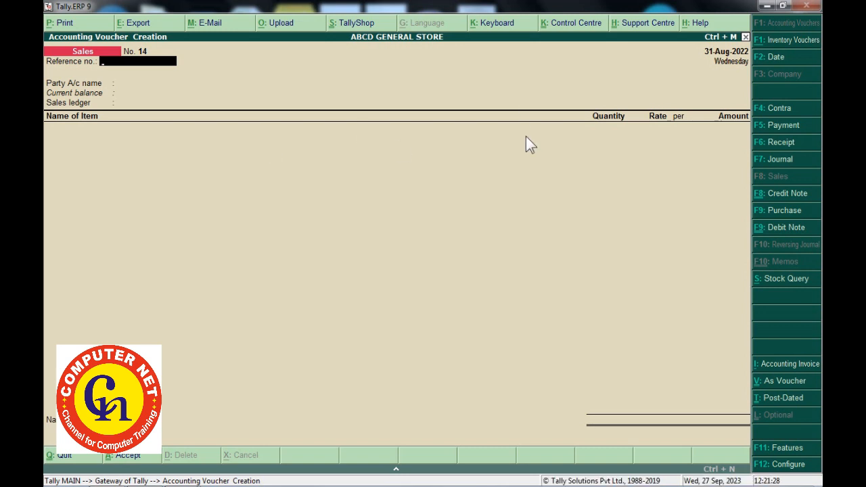
key("Return")
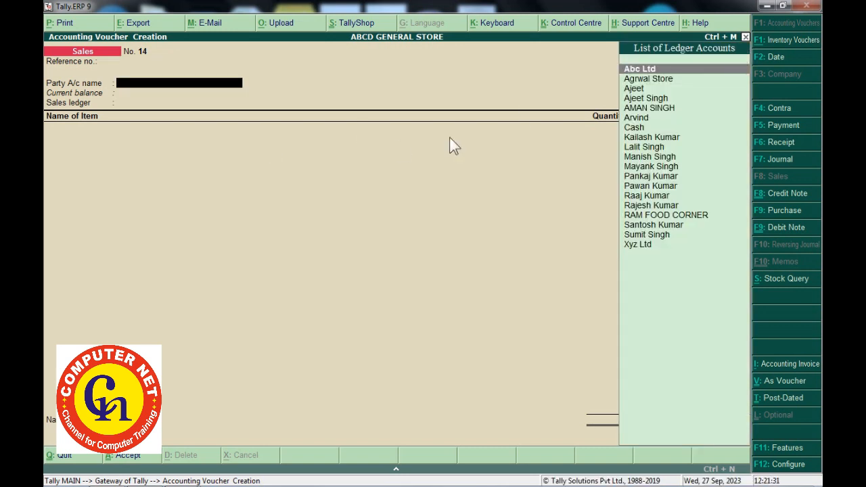
Step: Choose the newly created customer ledger as the party account of the sales voucher
type("S")
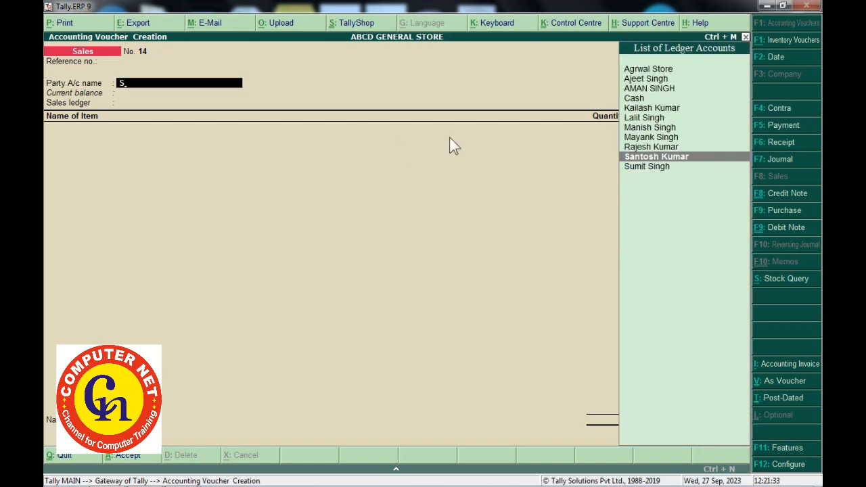
key("Down")
key("Up")
key("Return")
key("Return")
key("Return")
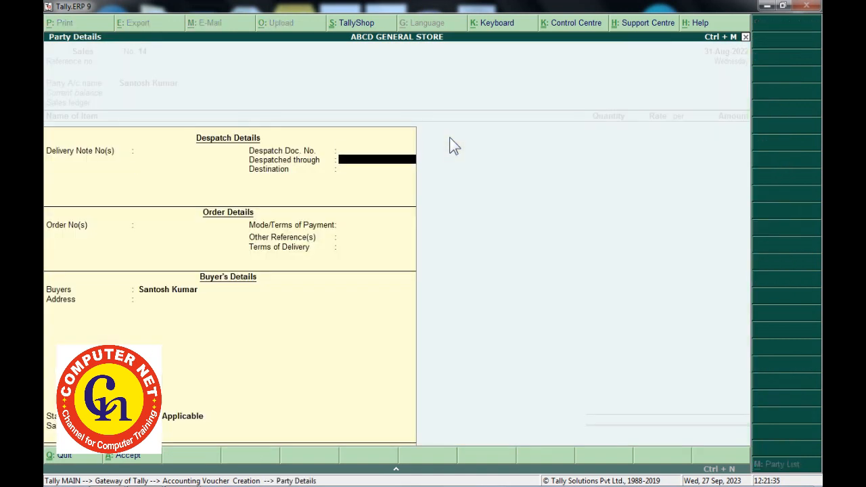
Step: Accept the party details without despatch or order data and use SALES as the sales ledger
key("Return")
key("Return")
key("Return")
key("Return")
key("Return")
key("Return")
key("Return")
key("Return")
key("Return")
key("Return")
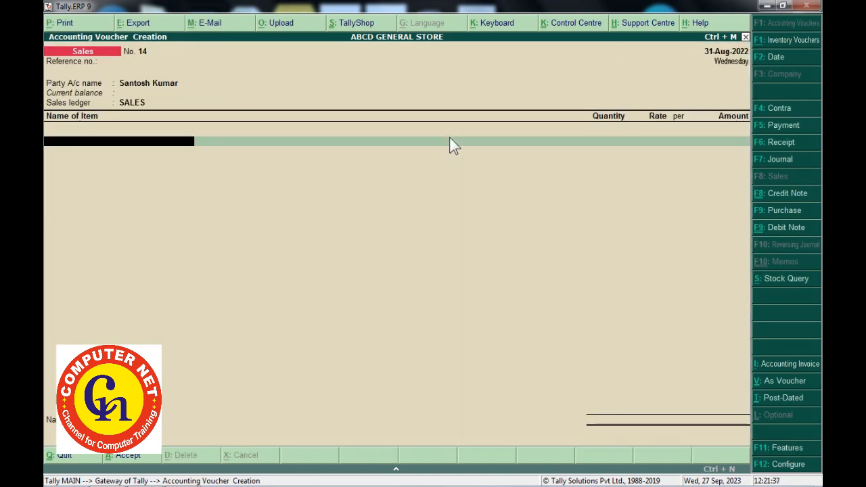
Step: Add BANANA to the sales voucher with a quantity of 25 DZN at the default rate of 100.00
key("Down")
key("Return")
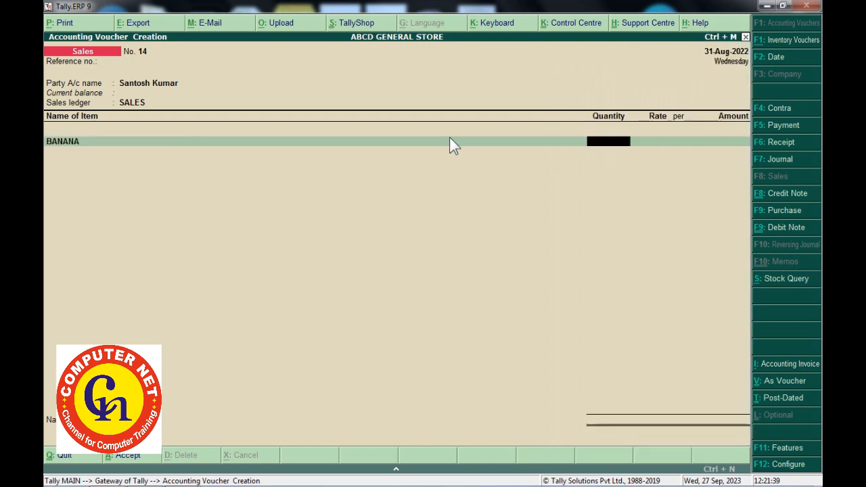
type("25")
key("Return")
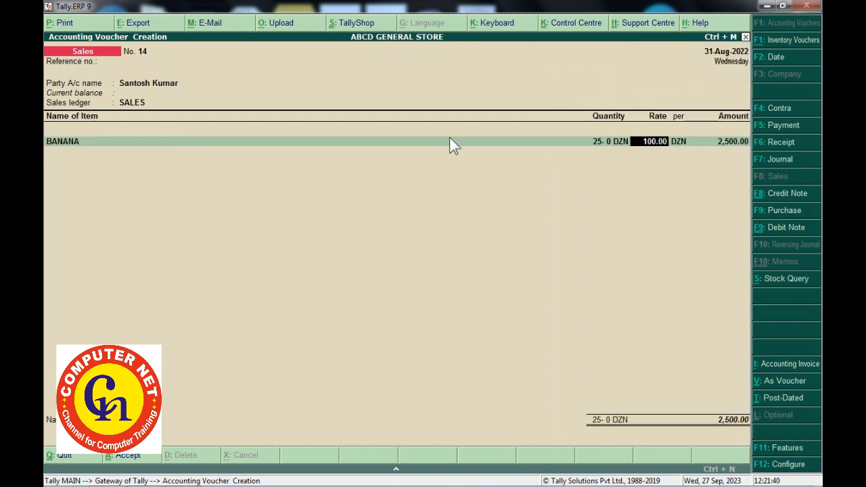
key("Return")
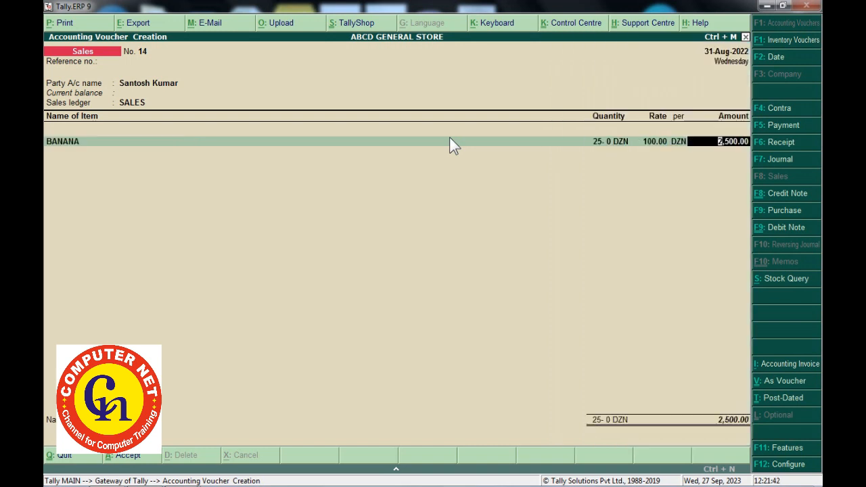
key("Return")
Step: Add BASMATI RICE as the second item with a quantity of 5 KG at the default rate of 150.00
key("Down")
key("Down")
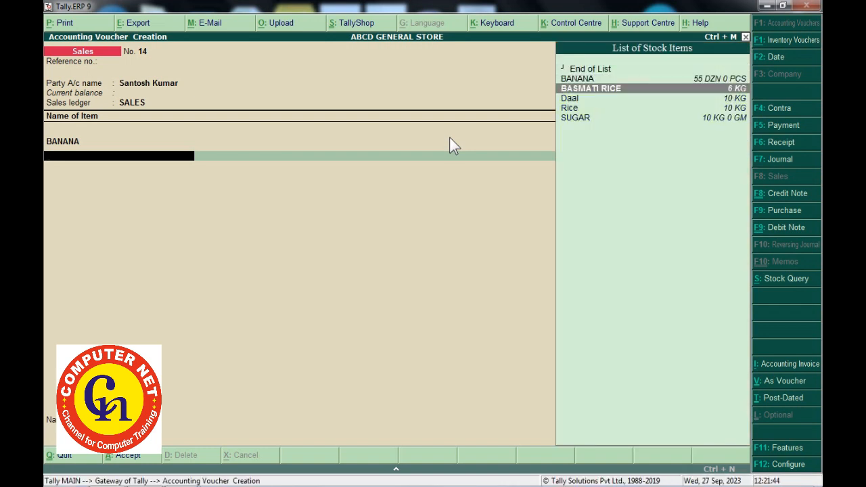
key("Return")
type("5")
key("Return")
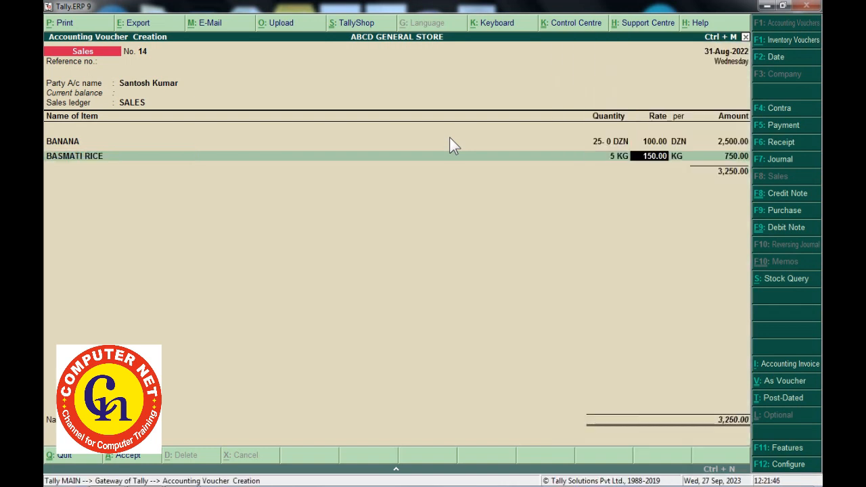
key("Return")
key("Return")
key("Return")
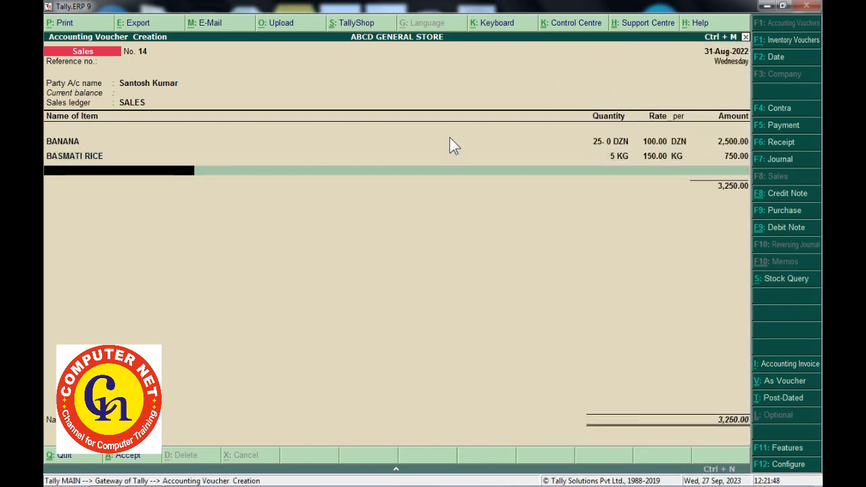
Step: Add Daal as the third item with a quantity of 10 KG at the default rate of 110.00
key("Down")
key("Down")
key("Down")
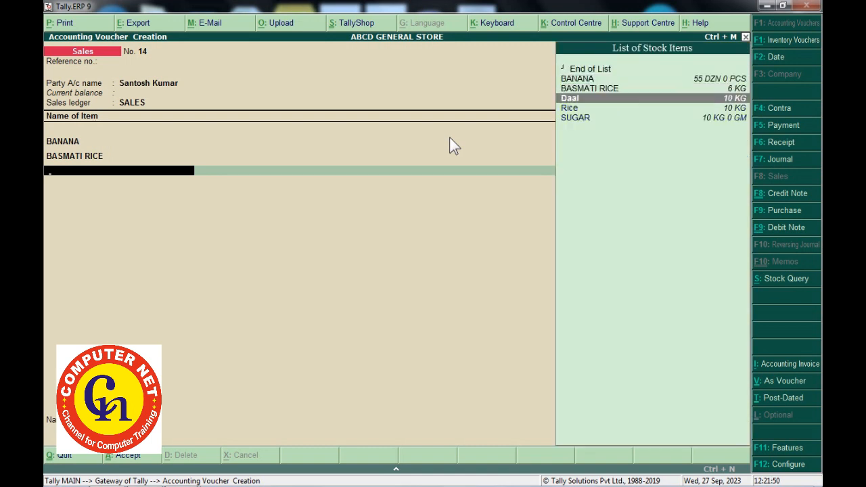
key("Return")
type("10")
key("Return")
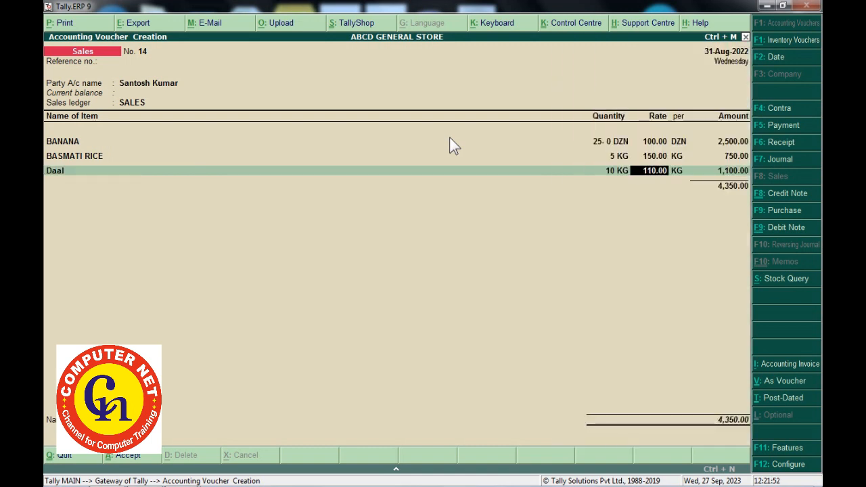
key("Return")
key("Return")
key("Return")
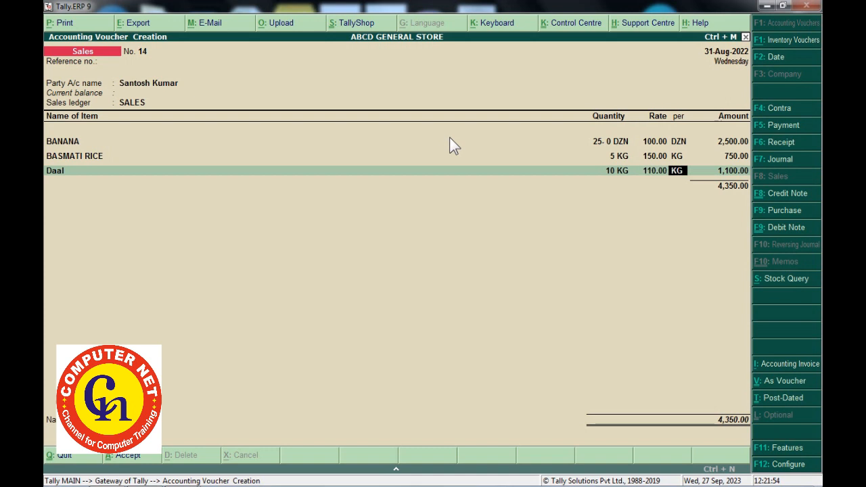
key("Return")
key("Up")
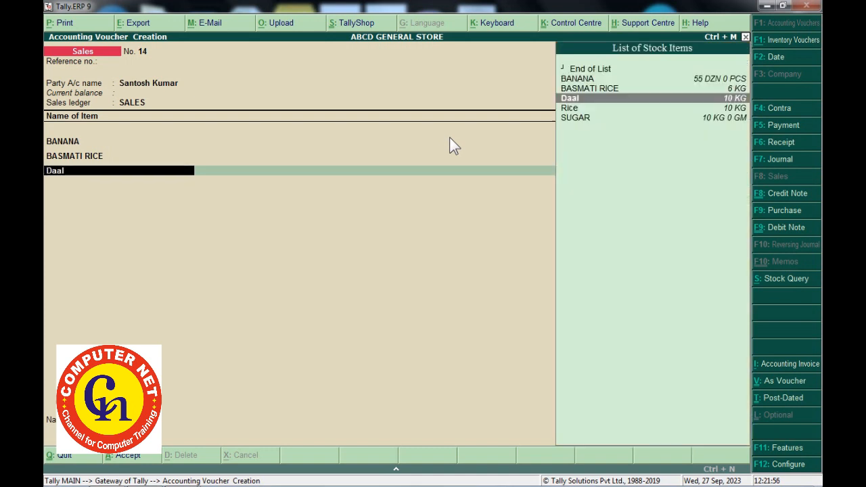
key("Return")
key("Return")
key("Return")
key("Return")
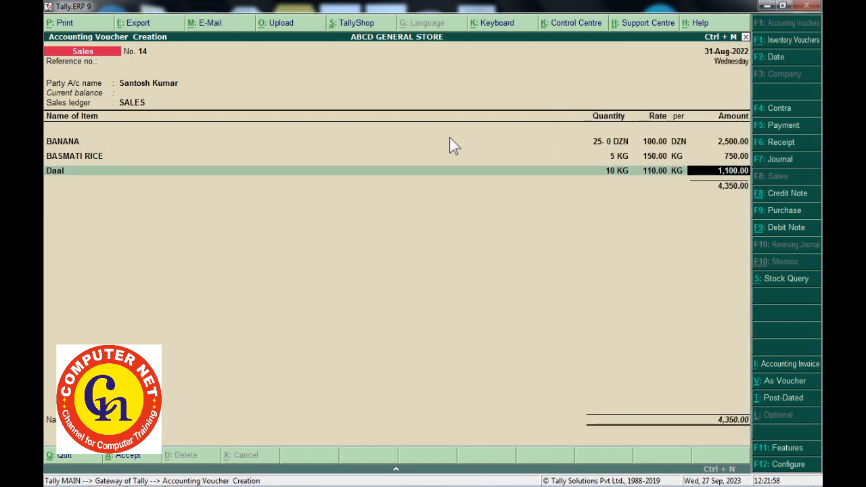
Step: Add Rice as the fourth item with a quantity of 5 KG at the default rate of 50.00
key("Down")
key("Down")
key("Down")
key("Down")
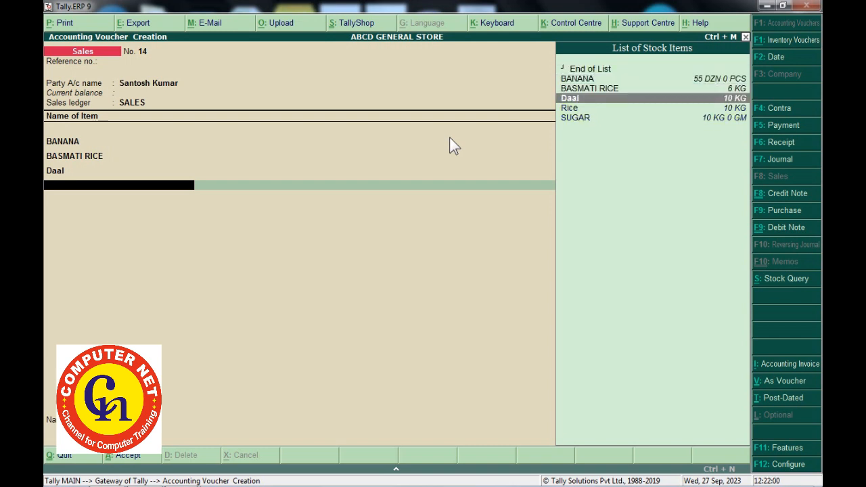
key("Return")
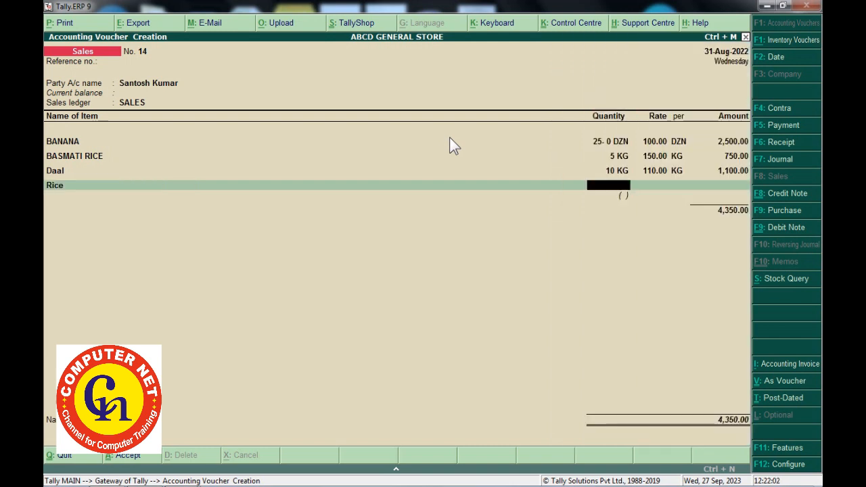
type("5")
key("Return")
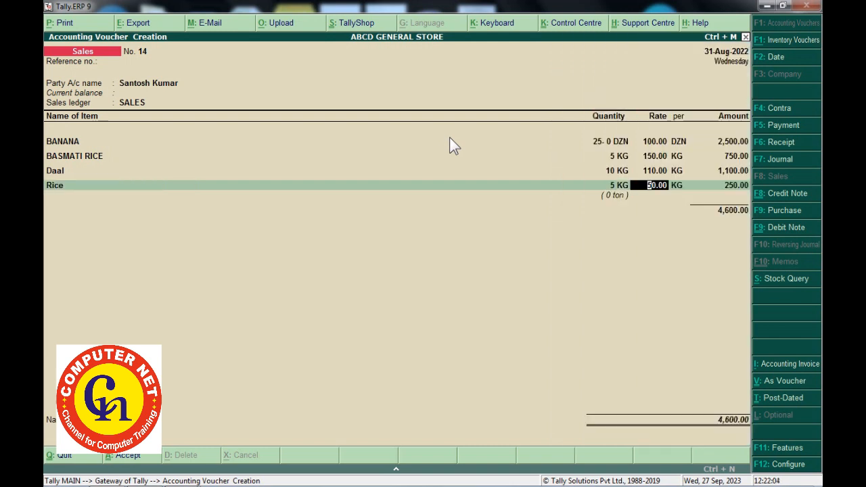
key("Return")
key("Return")
key("Return")
Step: Add SUGAR as the fifth item with a quantity of 5 KG at the default rate of 90.00
key("Down")
key("Down")
key("Down")
key("Down")
key("Down")
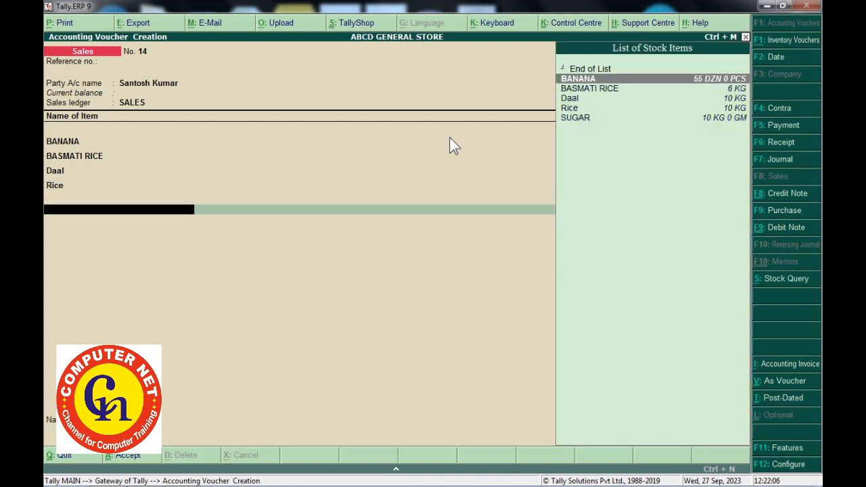
key("Return")
type("5")
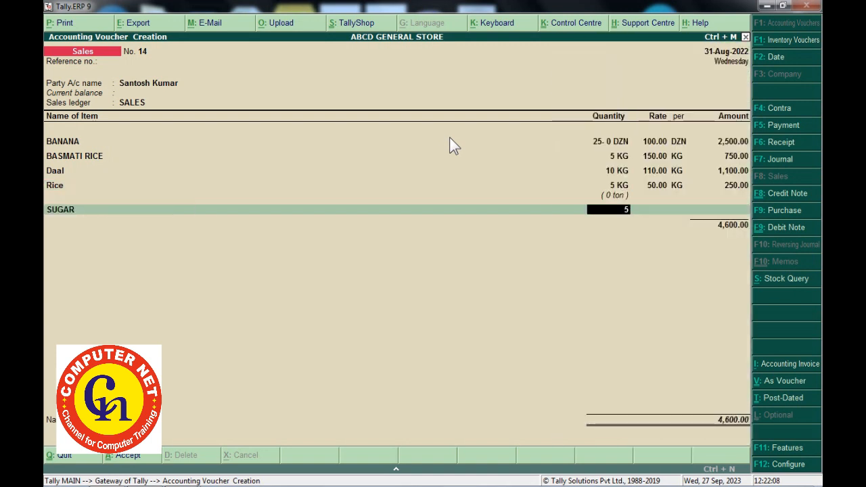
key("Return")
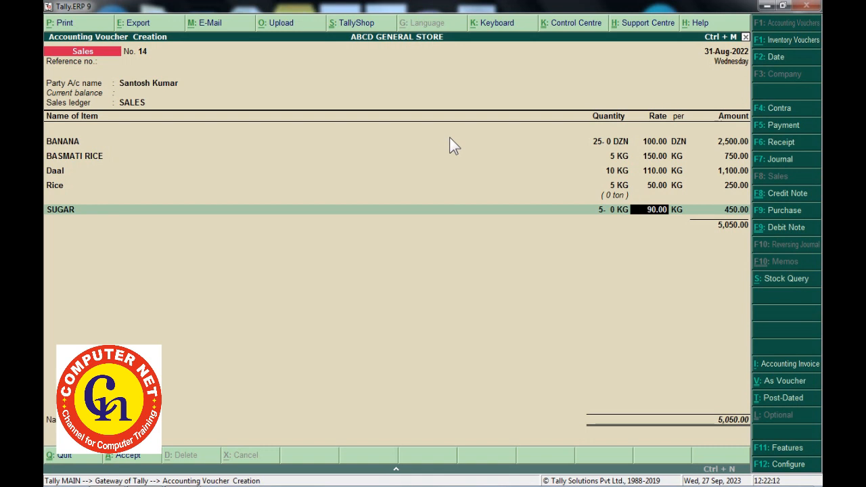
key("Return")
key("Return")
key("Return")
Step: End the item list without extra ledgers, keep the full amount as a New Ref bill, and save the sales voucher
key("Return")
key("Return")
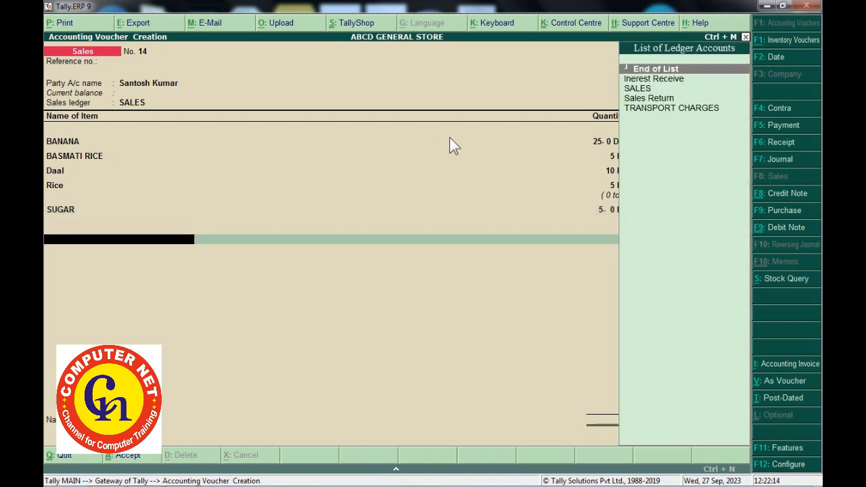
key("Return")
key("Return")
key("Return")
key("Return")
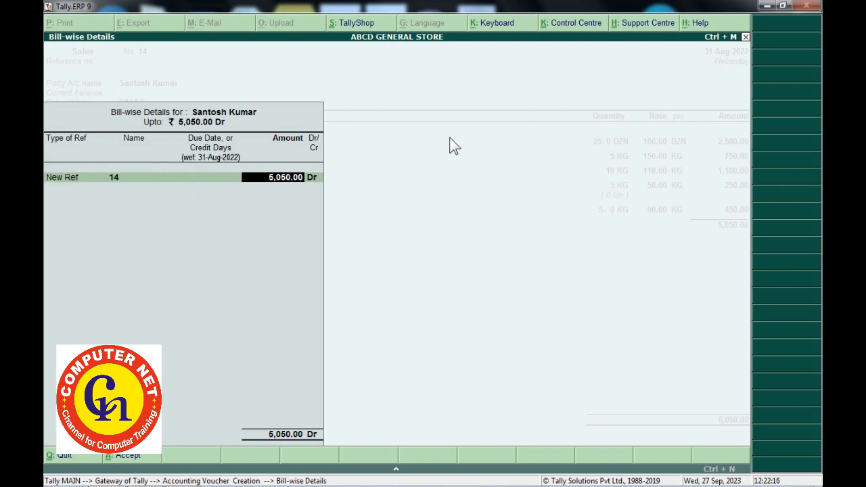
key("Return")
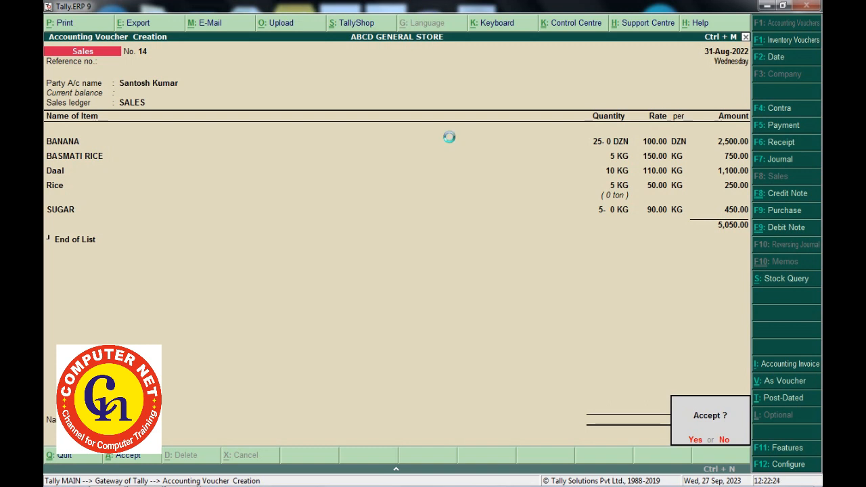
key("Return")
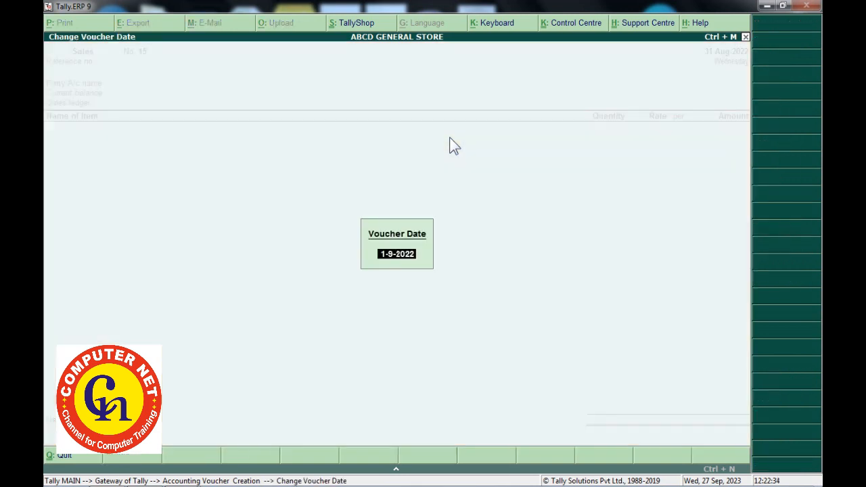
Step: Date the next sales voucher 1-10-2022 and choose Cash as the party, with blank party details and the SALES ledger
type("1-10")
key("Return")
key("Down")
key("Down")
key("Down")
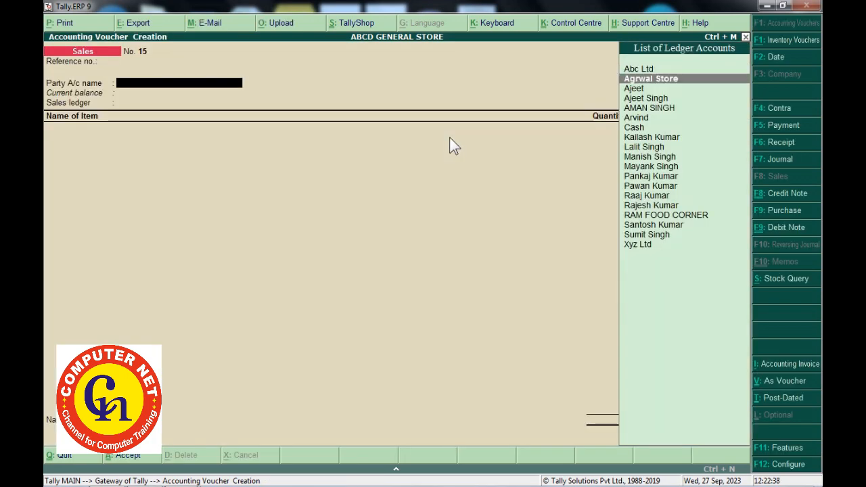
key("Down")
key("Down")
key("Down")
key("Return")
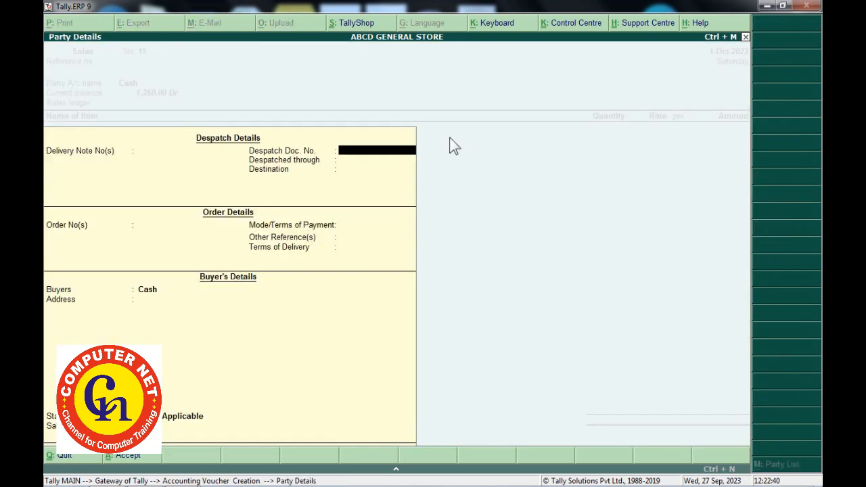
key("Return")
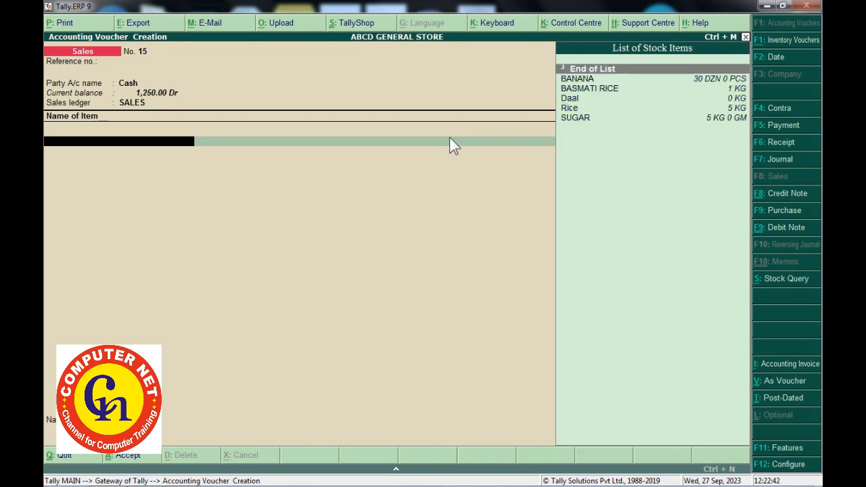
Step: Add 5 DZN of BANANA at the default rate of 100.00 and save the cash sales voucher
key("Return")
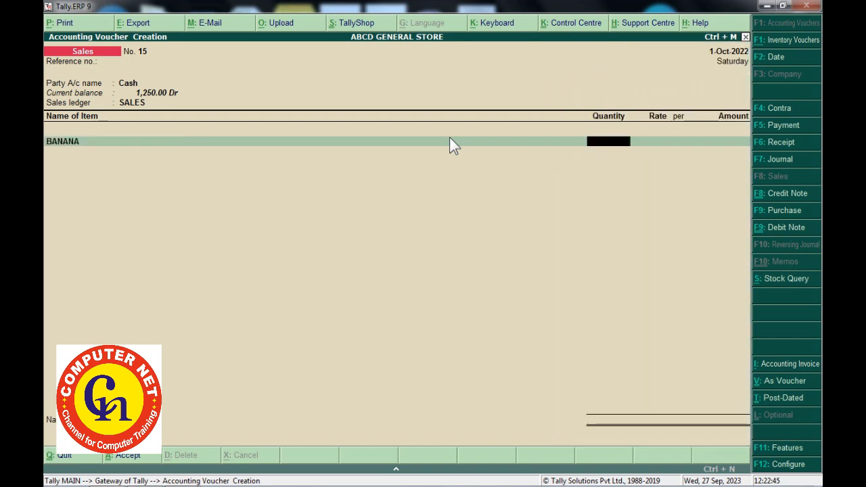
type("5")
key("Return")
key("Return")
key("Return")
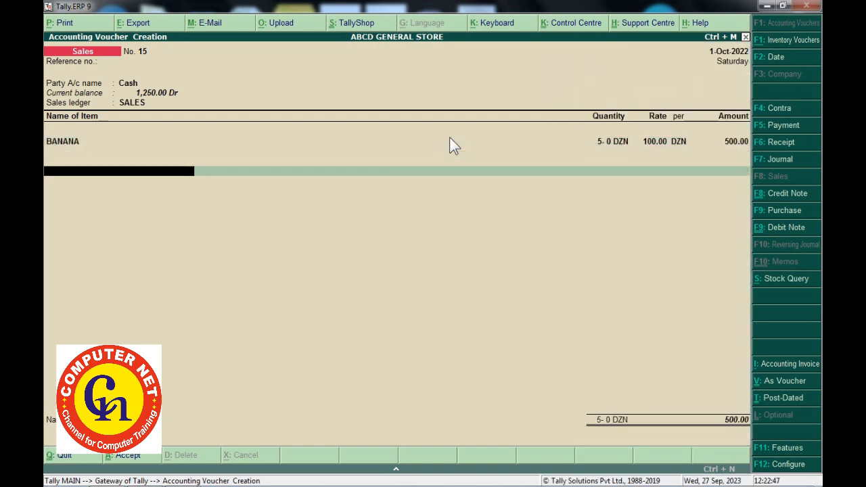
key("Return")
key("Return")
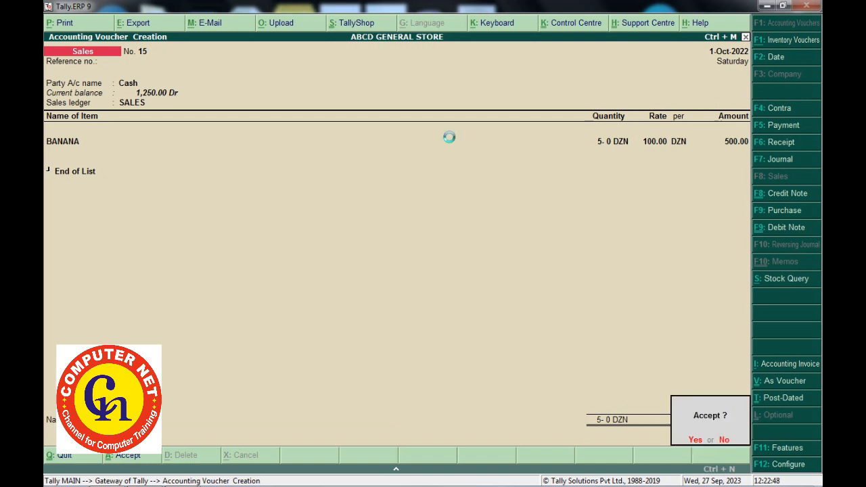
key("Return")
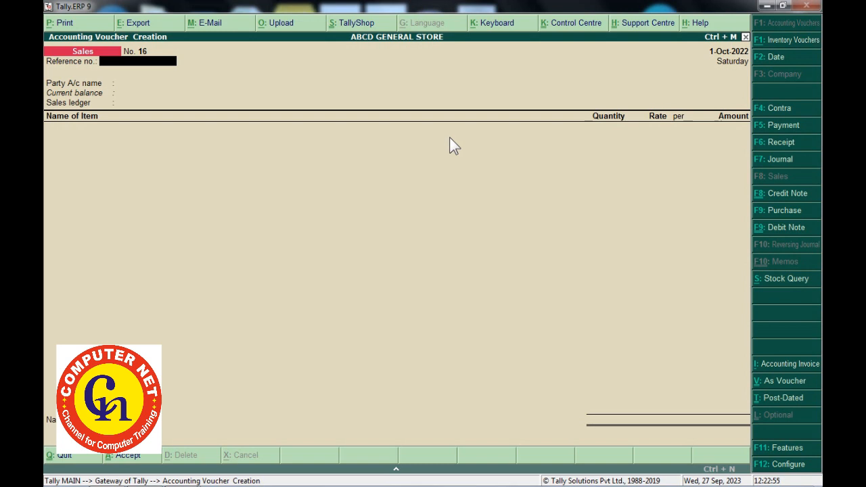
Step: Quit voucher entry without starting another sale and return to the Gateway of Tally
key("Escape")
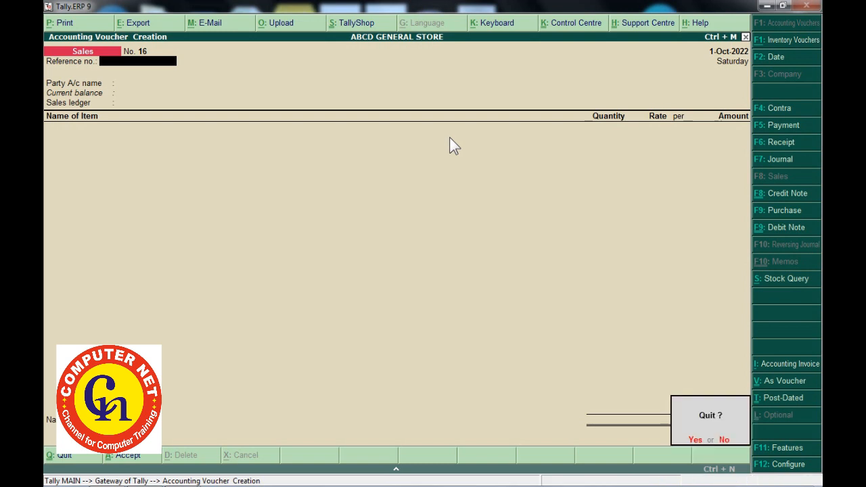
key("Return")
key("Escape")
key("Escape")
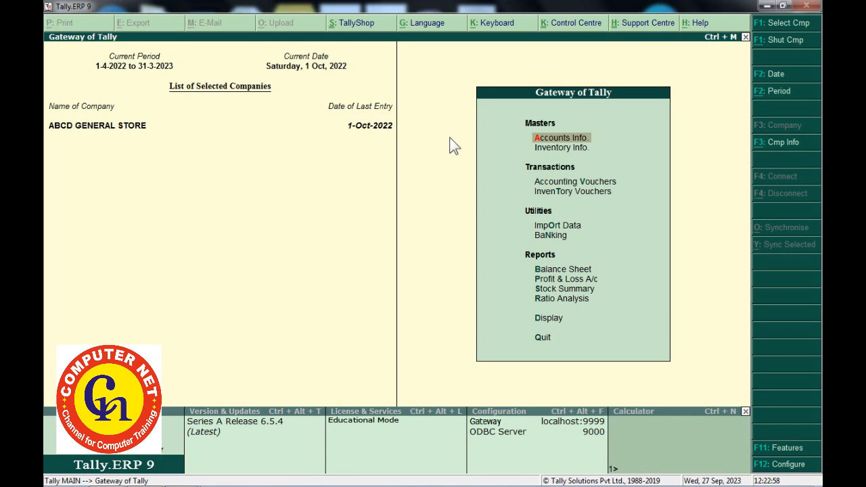
Step: Open the Interest Calculations reports among the displayed Statements of Accounts
key("Up")
key("Up")
key("Return")
key("Down")
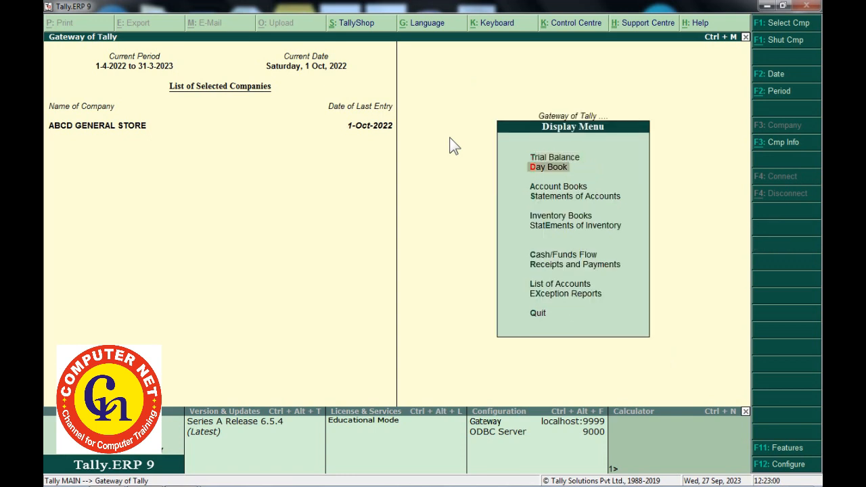
key("Down")
key("Down")
key("Return")
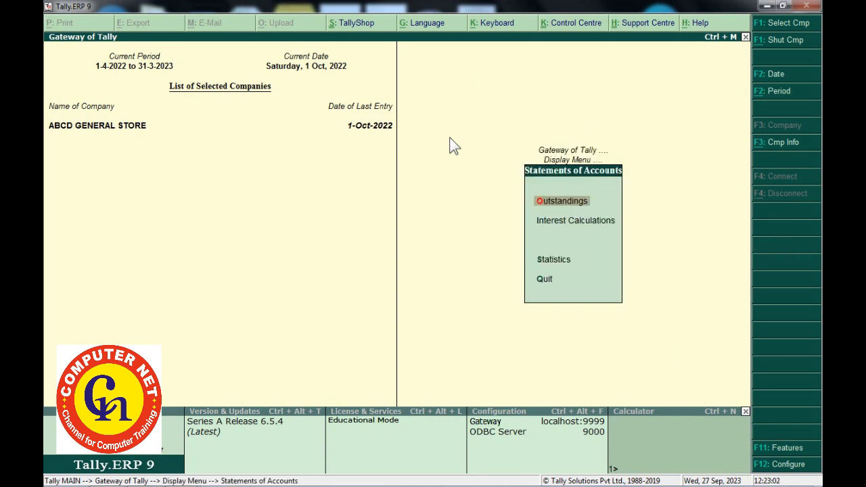
key("Down")
key("Return")
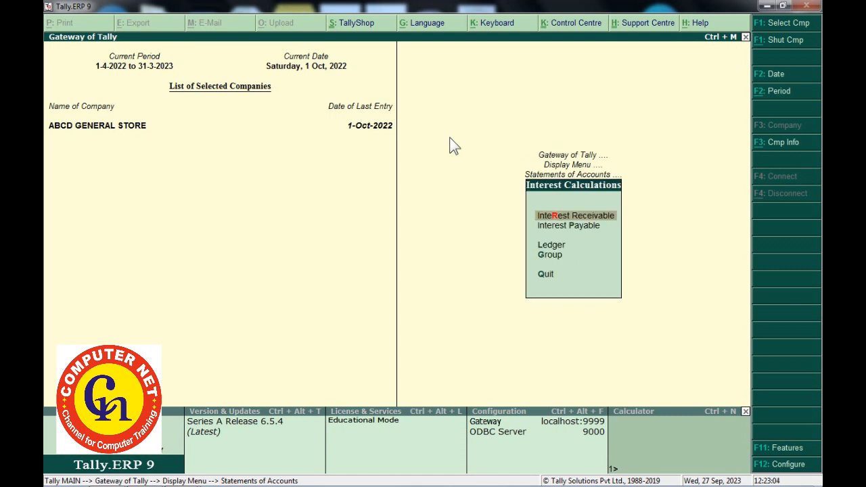
Step: Open the ledger-wise interest report for the customer billed in the 31-Aug-2022 credit sale
key("Down")
key("Down")
key("Return")
key("Down")
key("Down")
key("Down")
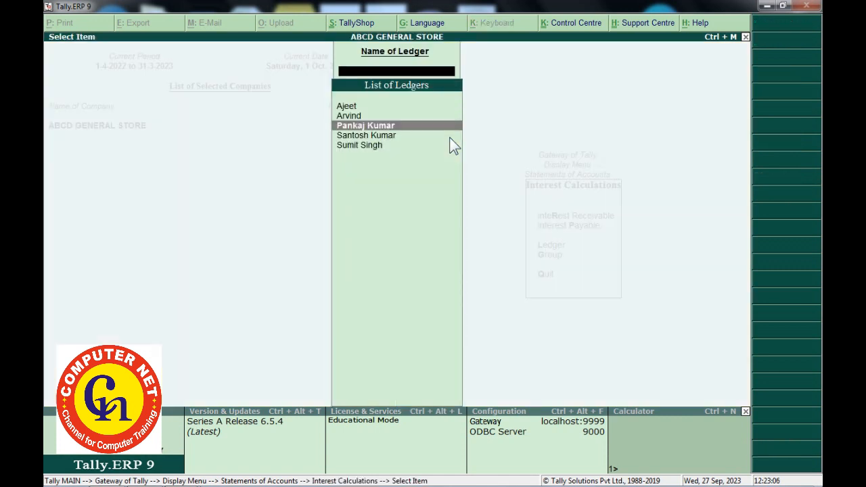
key("Return")
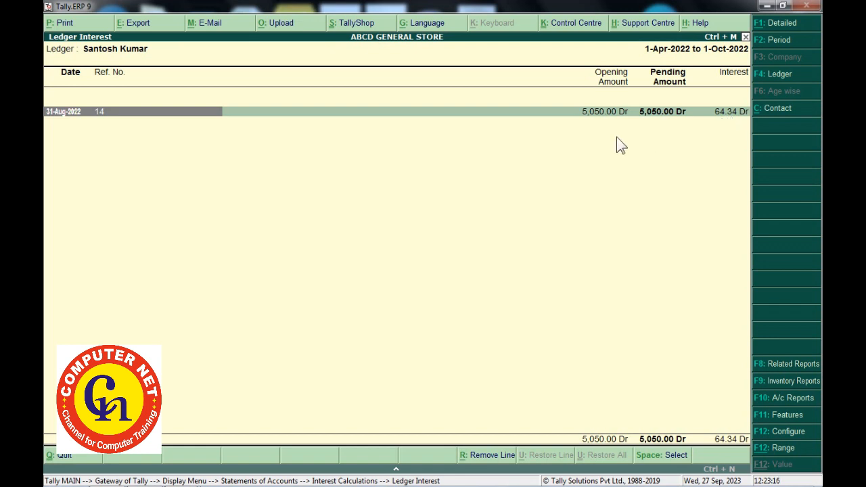
Step: Expand the 31-Aug-2022 bill's interest details and check them by calculating 5050*15/100, 757.50/365 and 2.07*31
key("shift+Return")
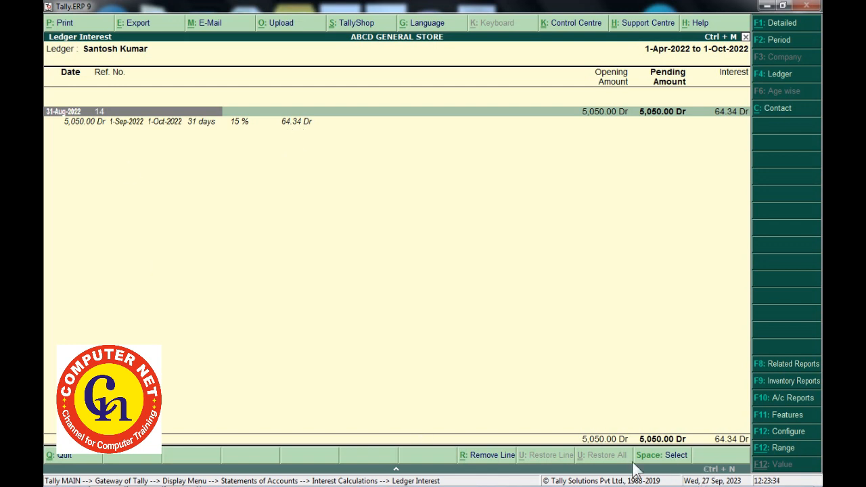
key("ctrl+n")
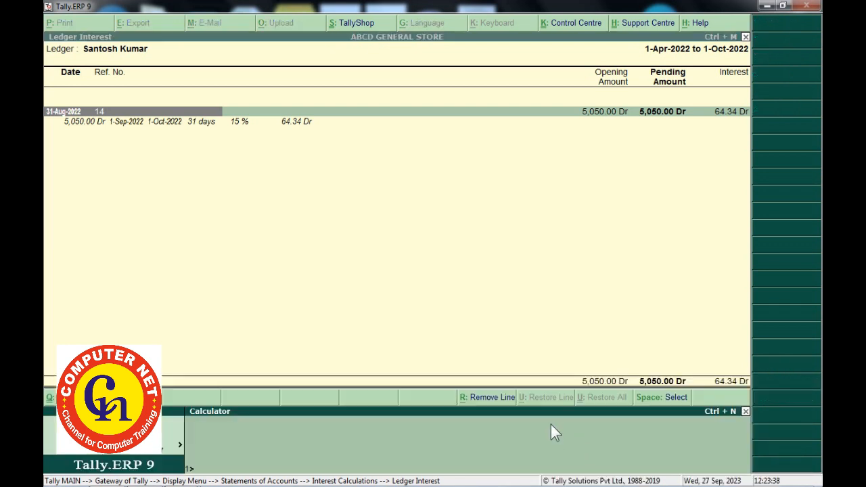
type("5050*15/100")
key("Return")
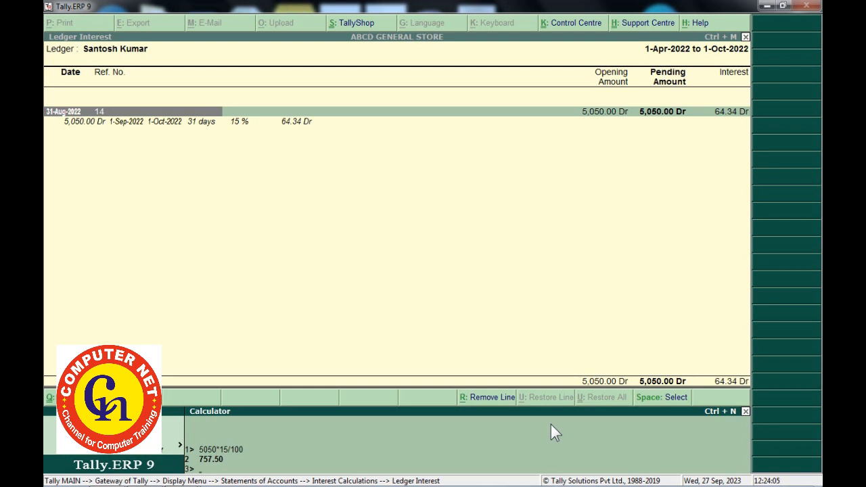
type("757.50/365")
key("Return")
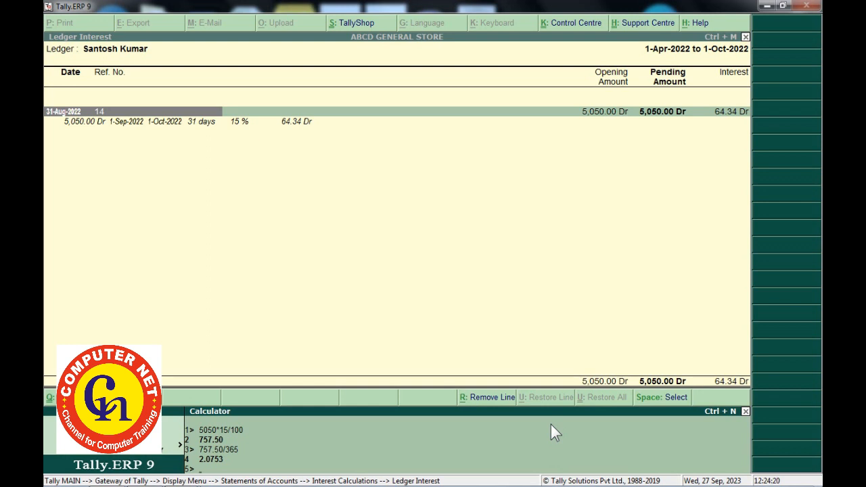
type("2.07*31")
key("Return")
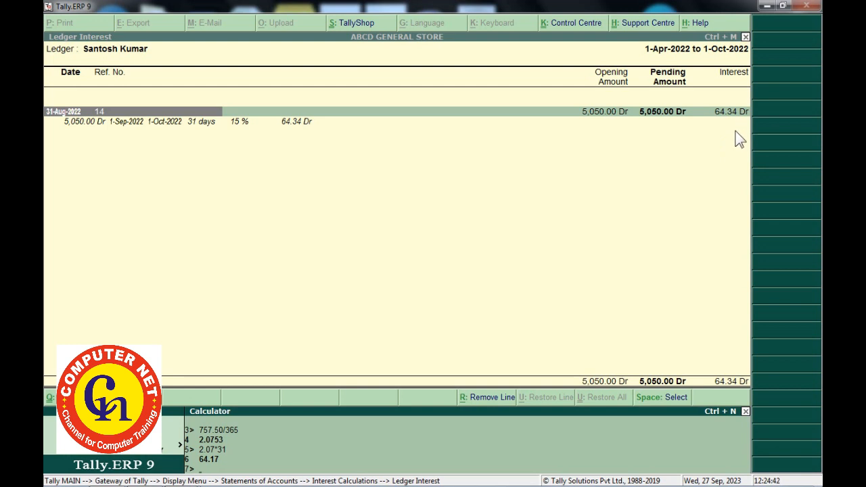
Step: Close the calculator and interest report and return to the Gateway of Tally
key("Escape")
key("Escape")
key("Escape")
key("Escape")
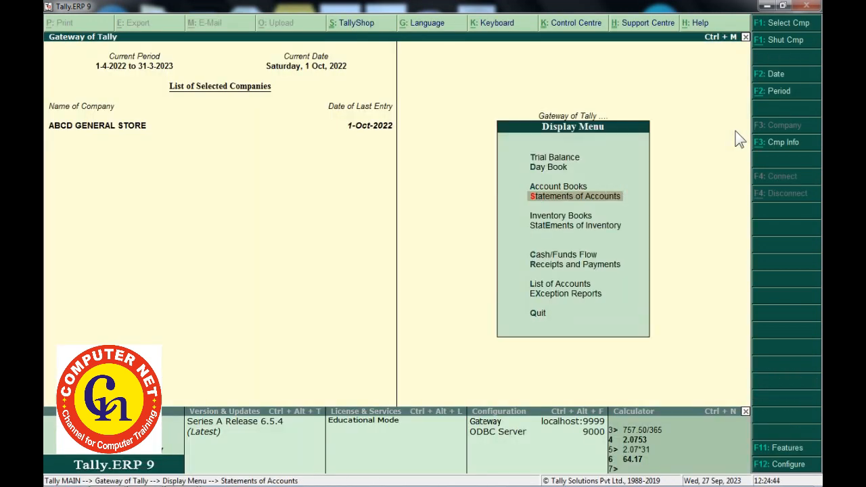
key("Escape")
key("Escape")
key("Escape")
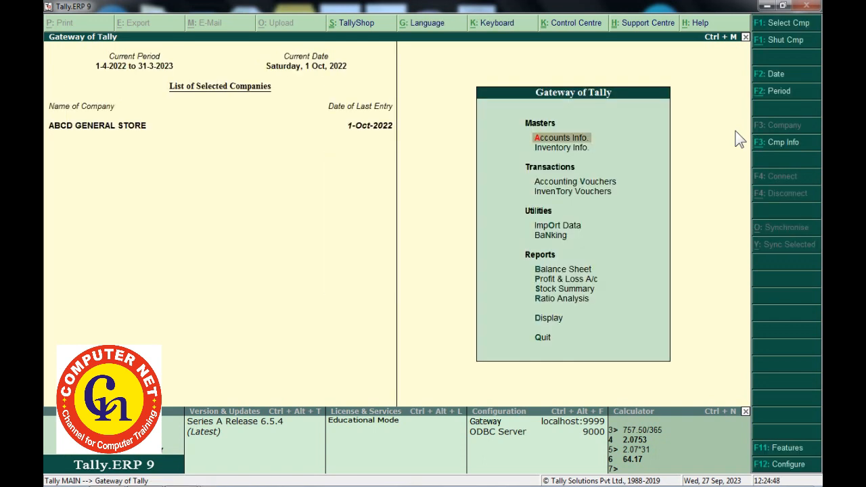
Step: Display the existing Inerest Receive ledger to examine its group and interest settings
key("Return")
key("Down")
key("Return")
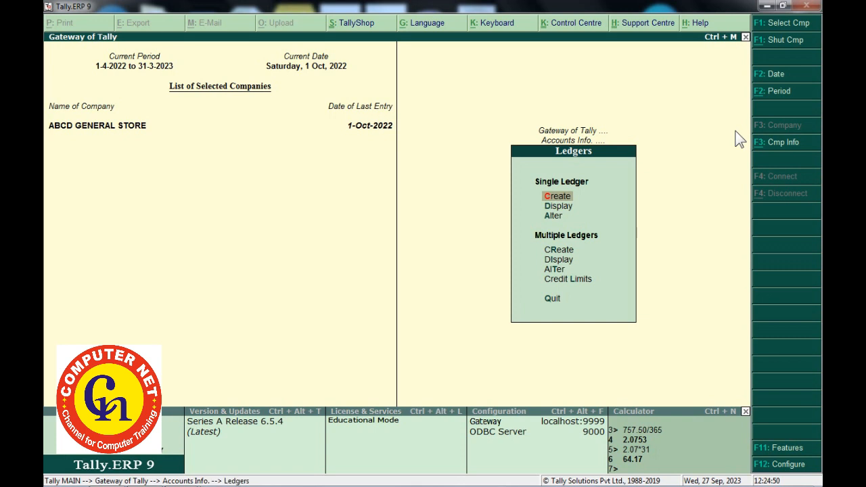
key("Down")
key("Return")
key("Down")
key("Down")
key("Down")
key("Down")
key("Down")
key("Down")
key("Down")
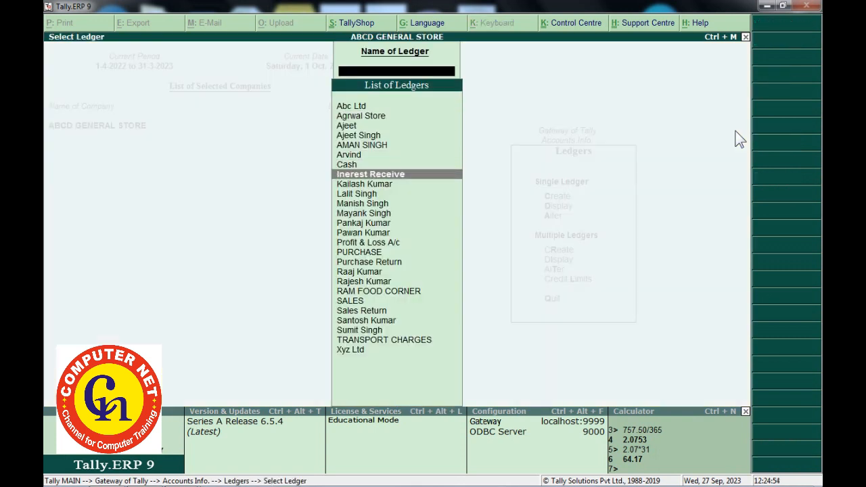
key("Return")
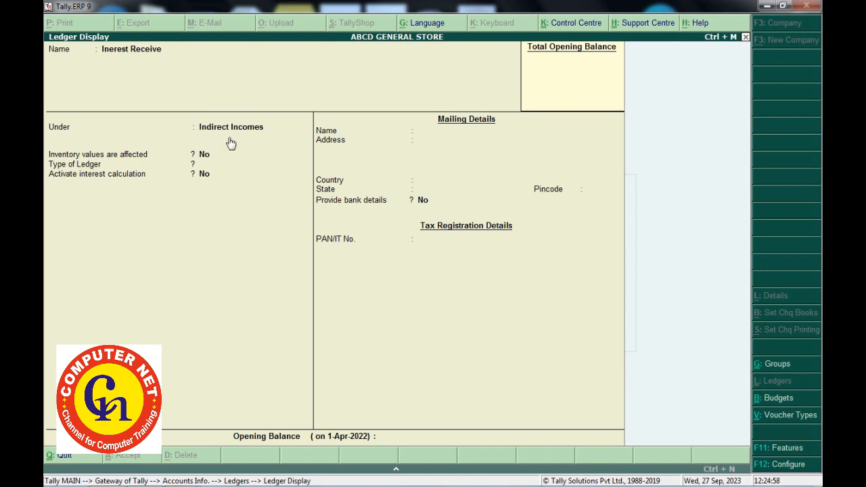
Step: Close the Inerest Receive ledger display and go back to the Gateway of Tally
key("Escape")
key("Escape")
key("Escape")
key("Escape")
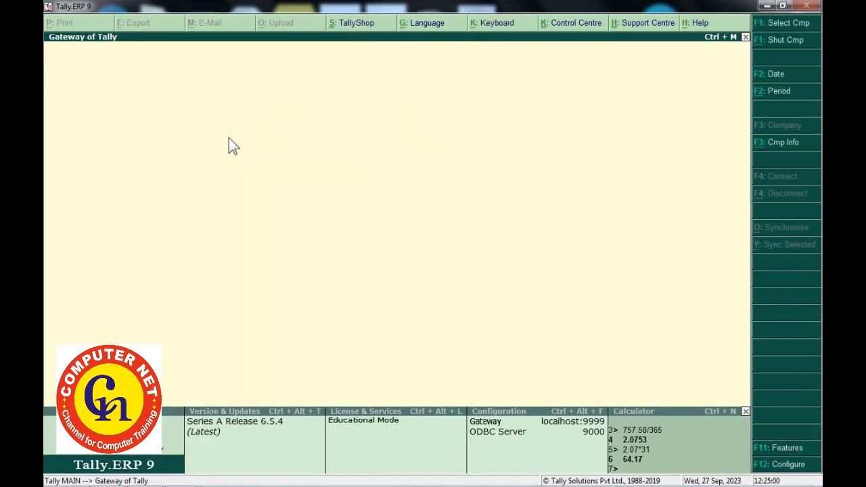
key("Escape")
key("Escape")
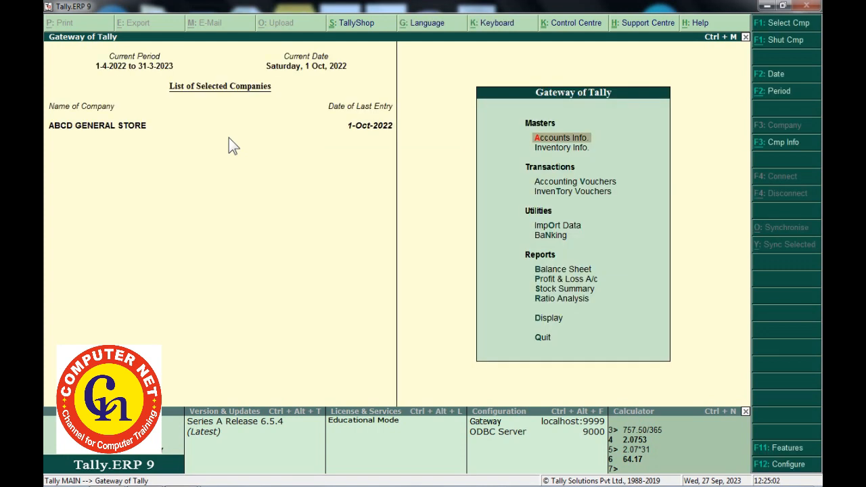
Step: Start creating a new voucher type and name it Interest Calculation
key("Return")
key("Down")
key("Down")
key("Down")
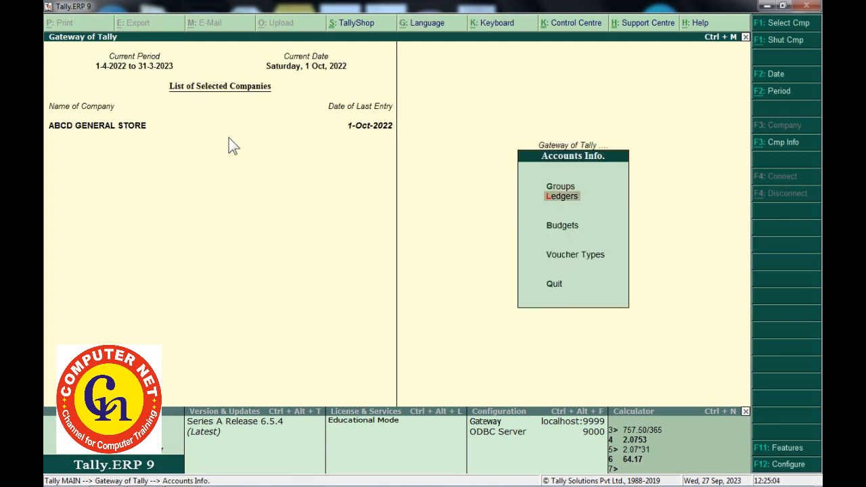
key("Return")
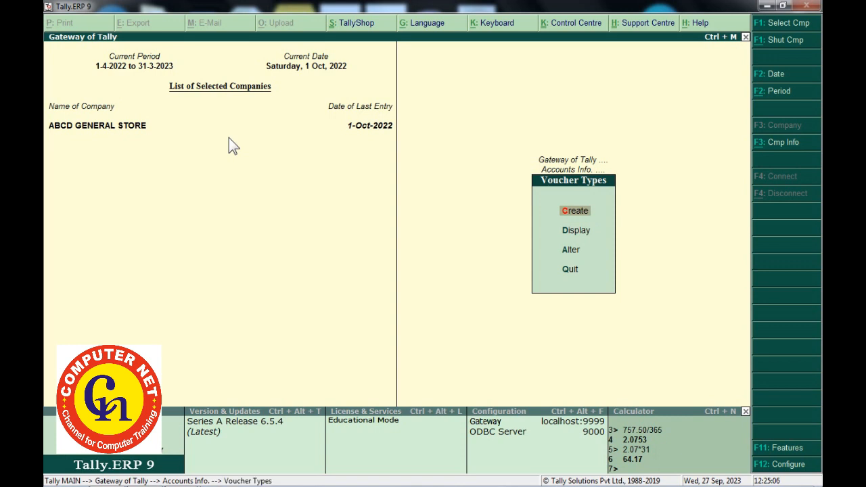
key("Return")
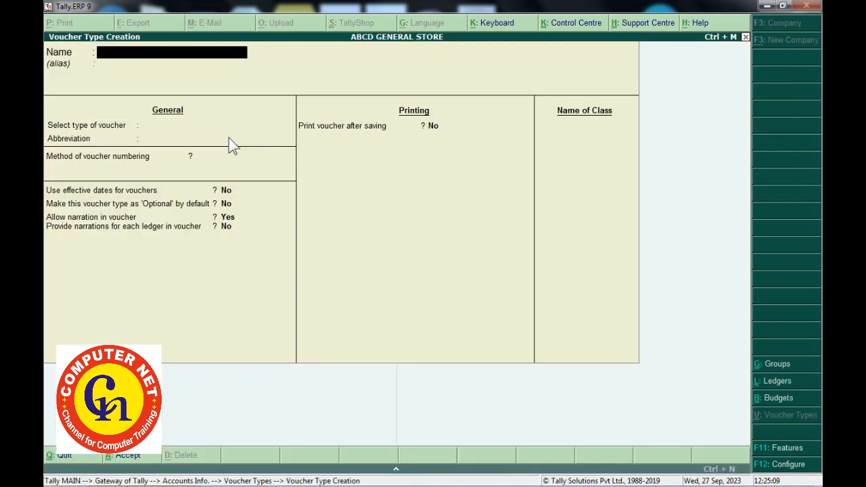
type("Interest Calculation")
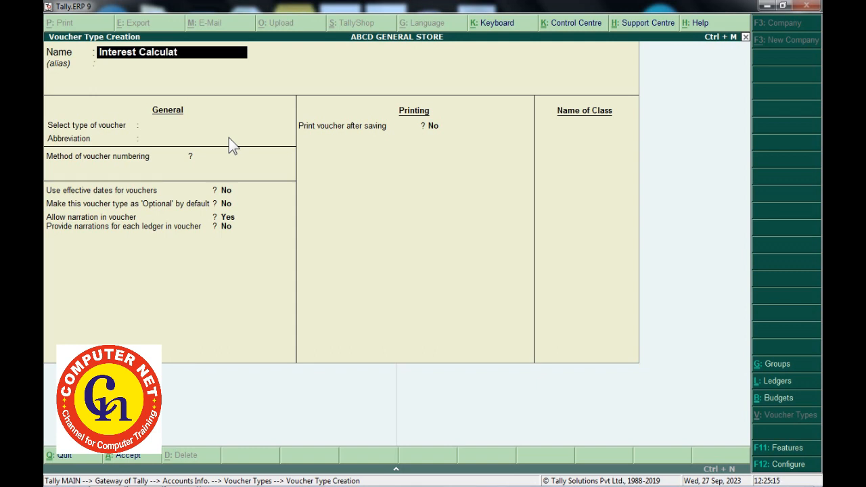
key("Return")
Step: Select Contra as the type of voucher and accept the default options up to the class name
key("Return")
key("Return")
key("Return")
key("Return")
key("Return")
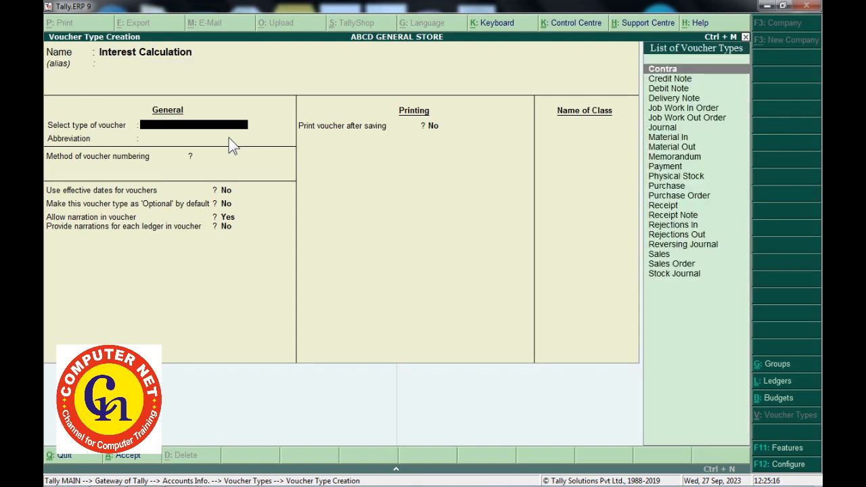
key("Return")
key("Return")
key("Return")
key("Return")
key("Return")
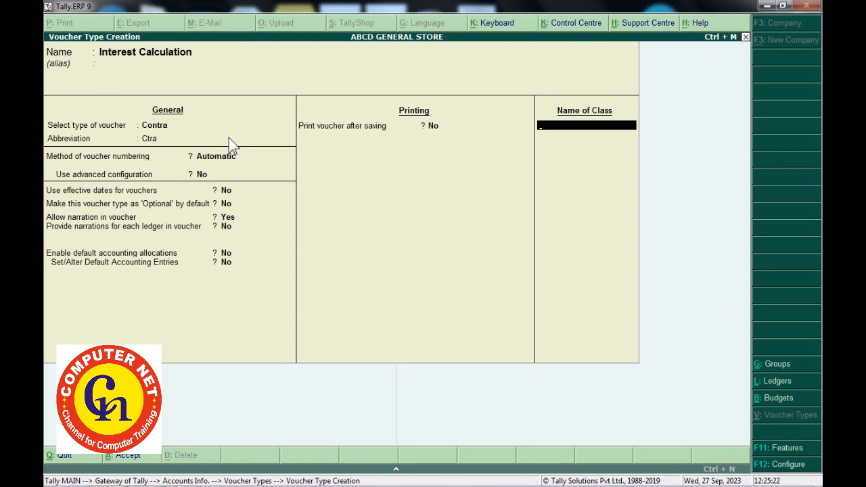
Step: Add a voucher class named Interest and leave its group restriction settings without making entries
type("Interest")
key("Return")
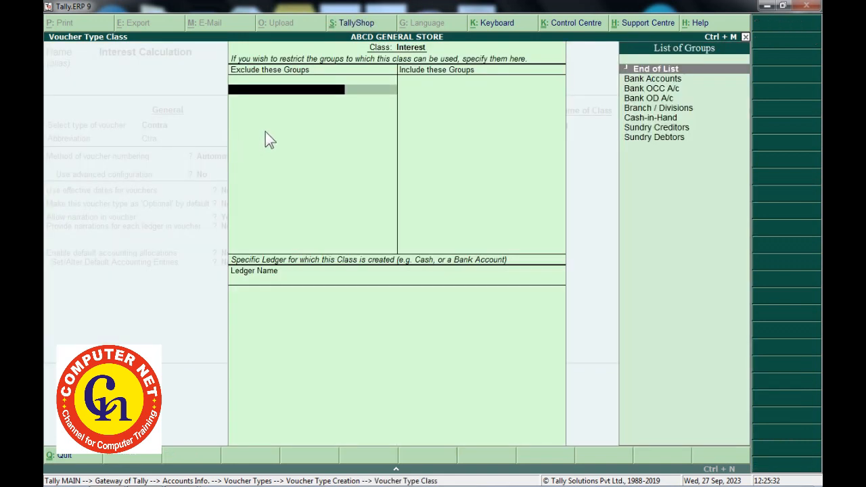
key("Escape")
key("Return")
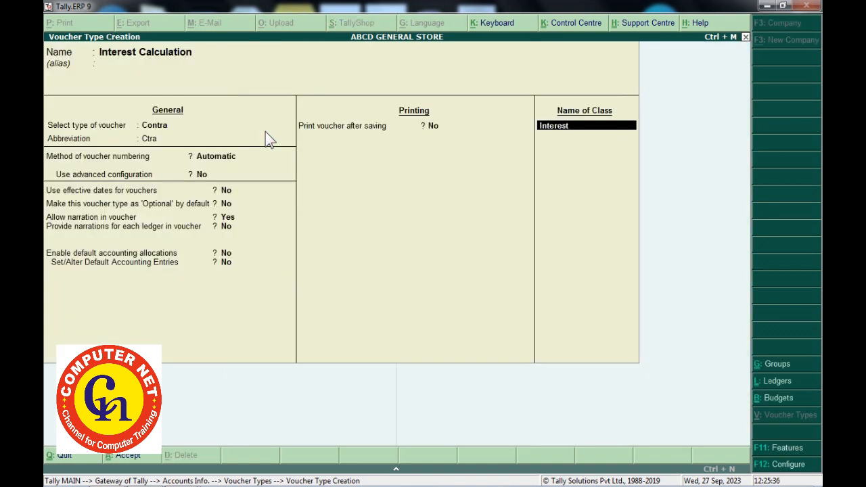
Step: Change the type of voucher for Interest Calculation to Debit Note
key("Up")
key("Up")
key("Up")
key("Up")
key("Up")
key("Up")
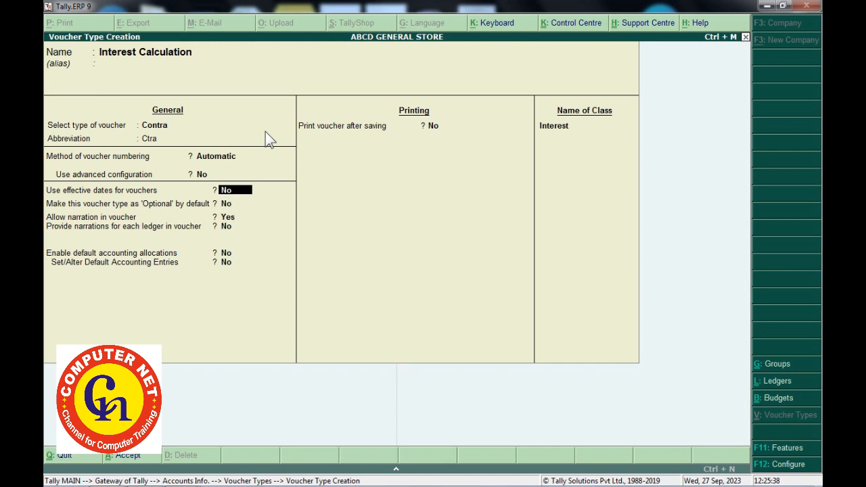
key("Up")
key("Up")
key("Up")
key("Up")
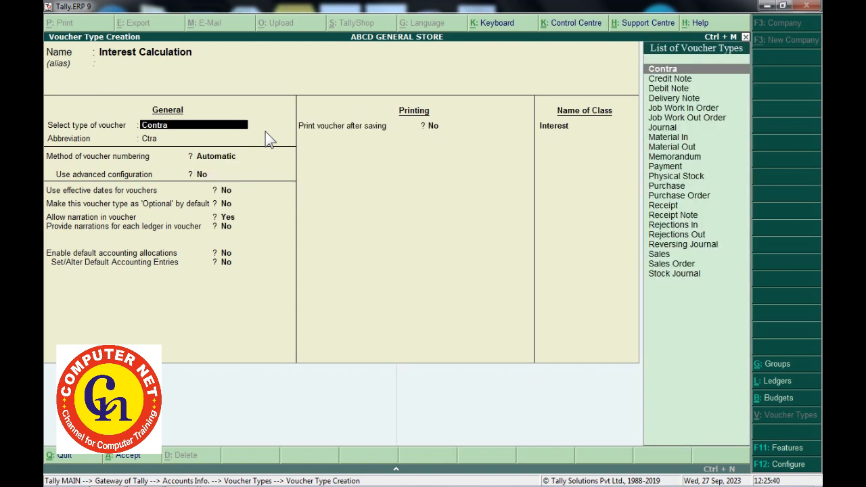
key("Down")
key("Down")
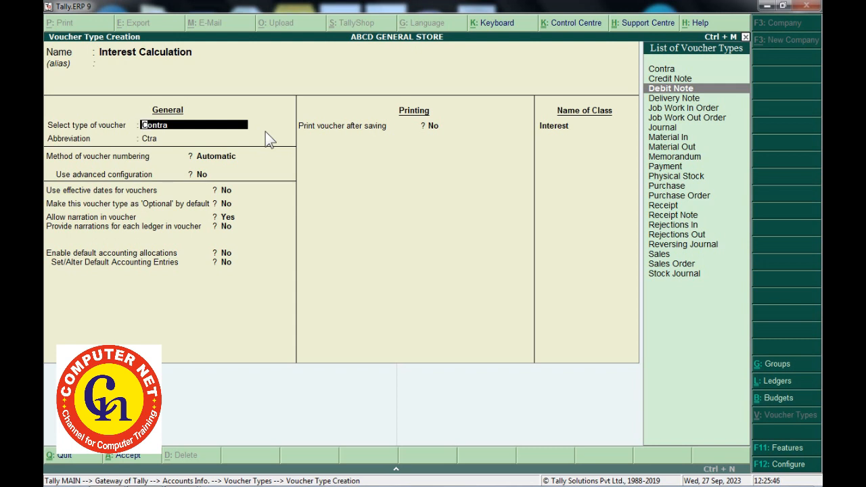
key("Return")
Step: Keep the default abbreviation, numbering, narration and printing options for the Debit Note voucher type
key("Return")
key("Return")
key("Return")
key("Return")
key("Return")
key("Return")
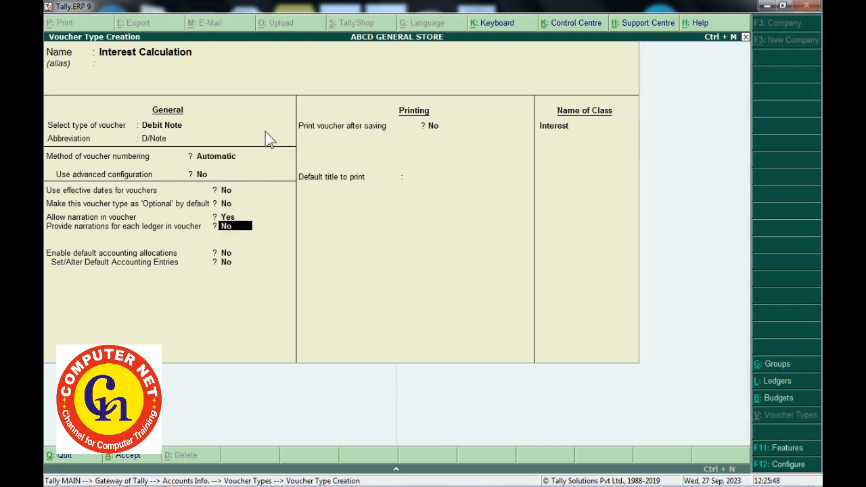
key("Return")
key("Return")
key("Return")
key("Return")
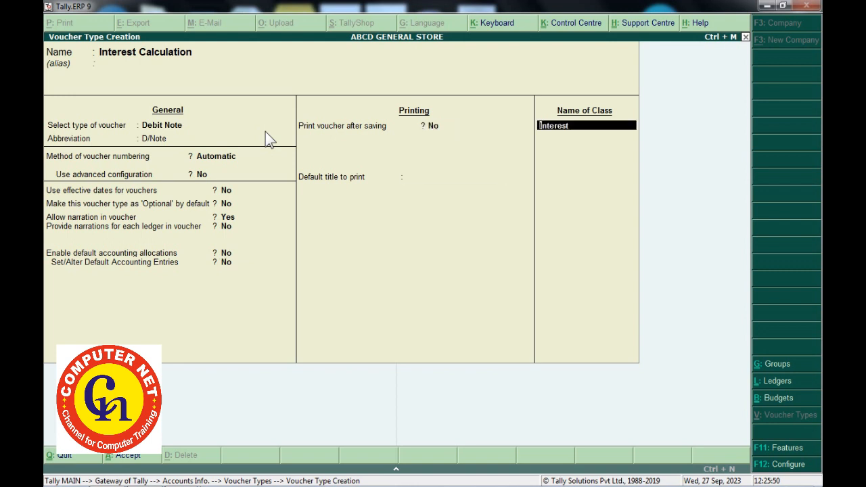
Step: Accept the Interest class settings, save the Interest Calculation voucher type and return to the Gateway of Tally
key("Return")
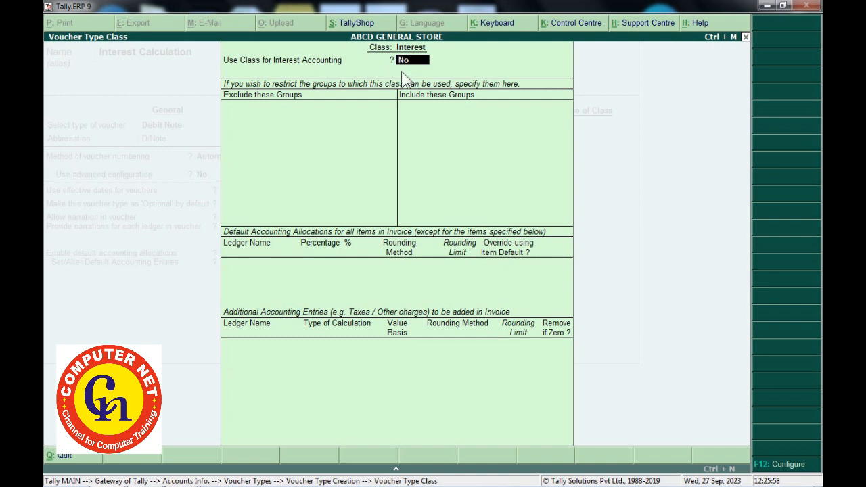
key("Return")
key("ctrl+a")
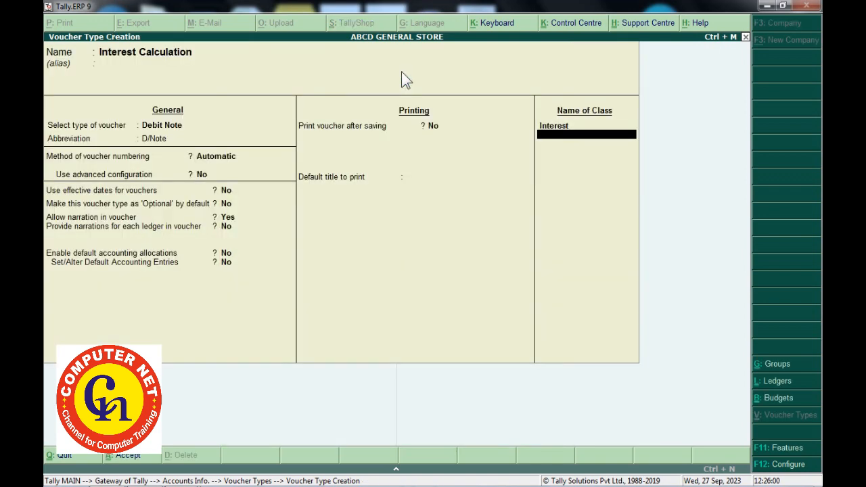
key("Return")
key("Return")
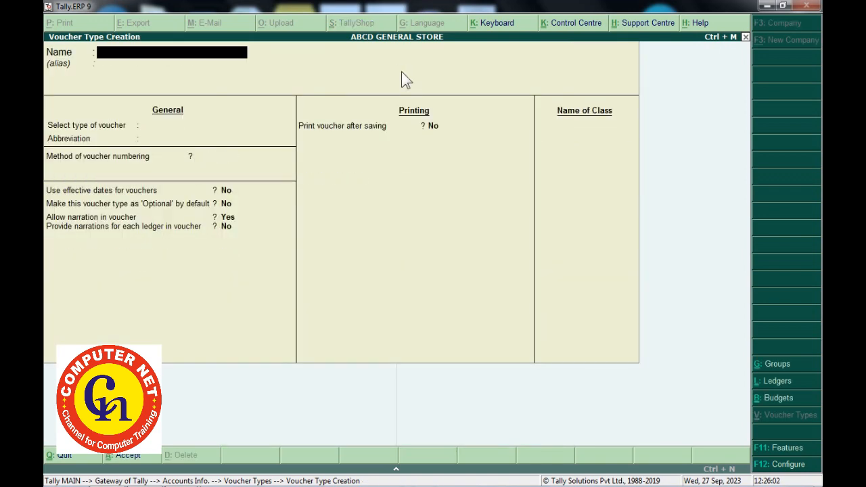
key("Escape")
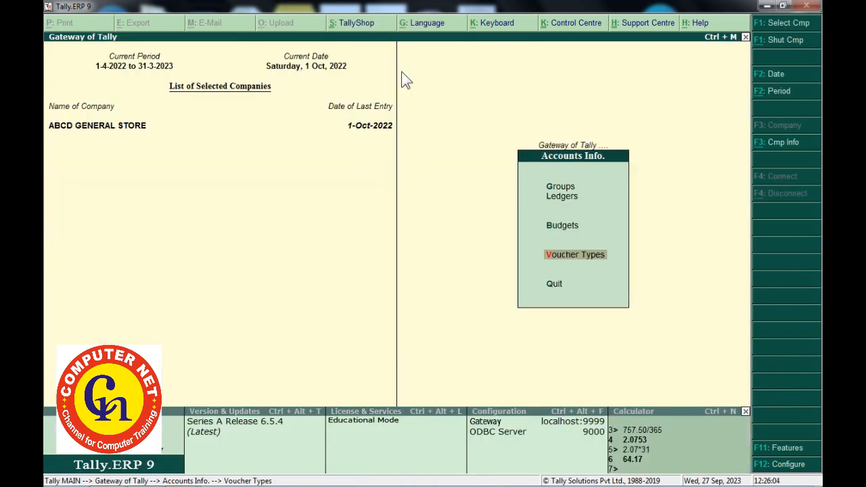
key("Escape")
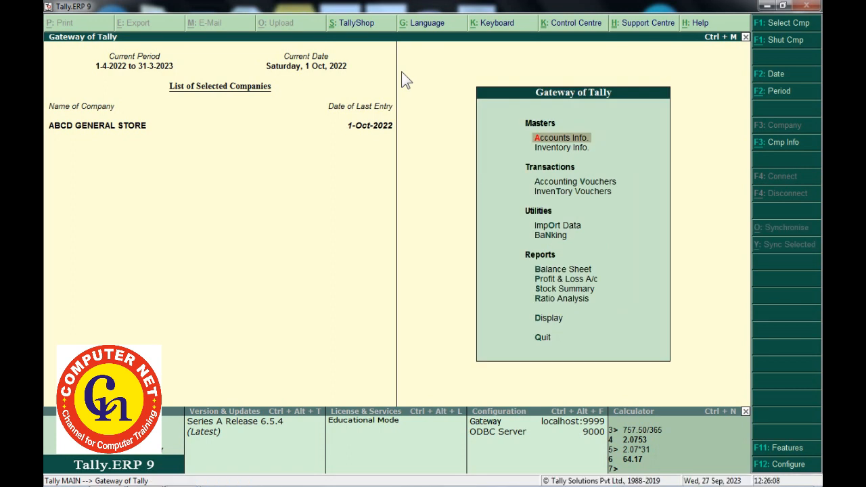
Step: Start a new accounting voucher of type Interest Calculation using the Interest voucher class
key("Down")
key("Down")
key("Return")
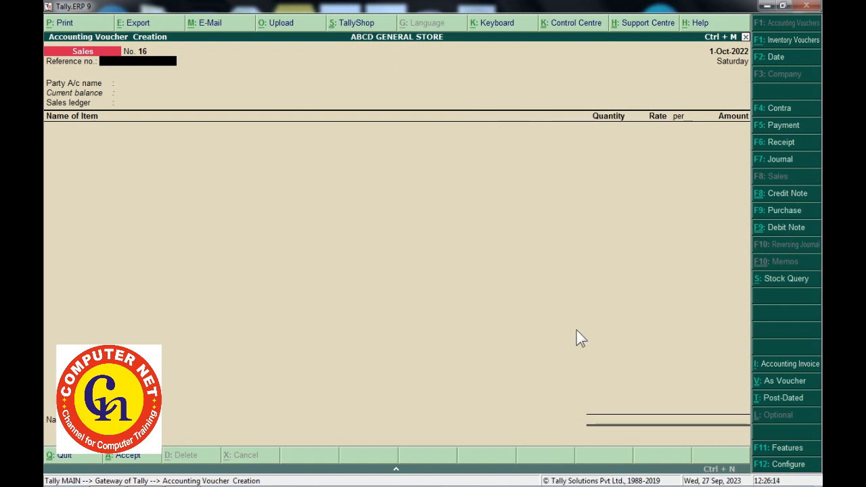
key("ctrl+F9")
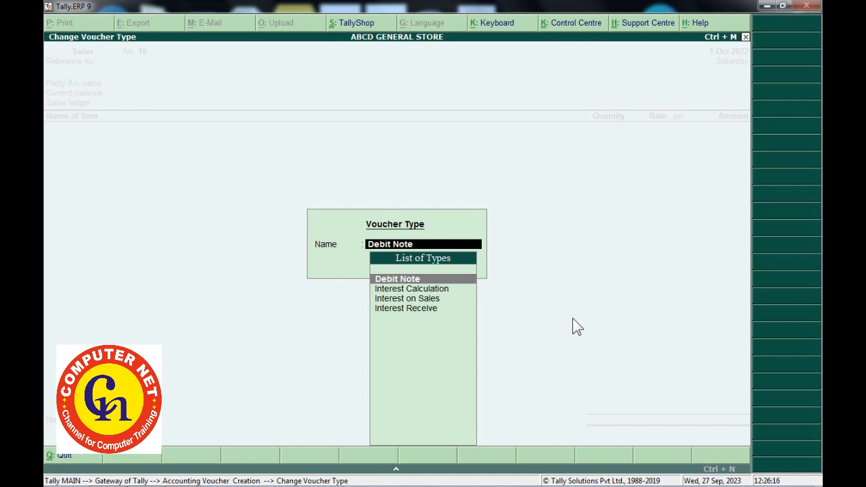
key("Down")
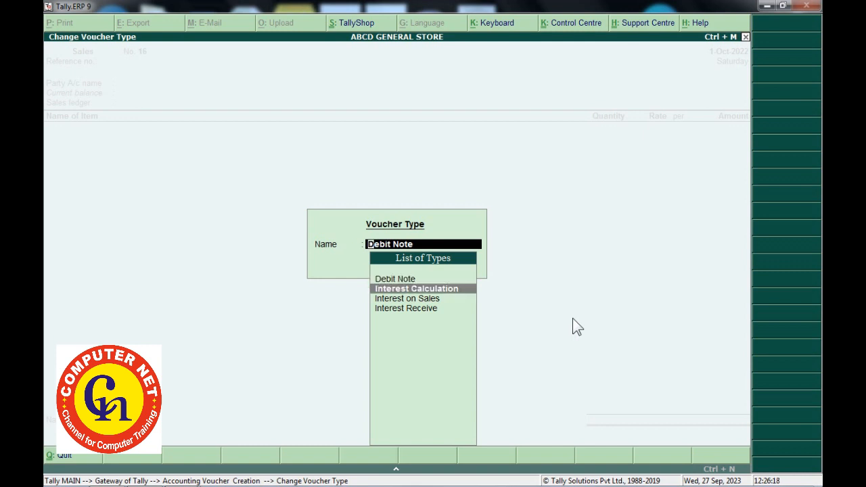
key("Return")
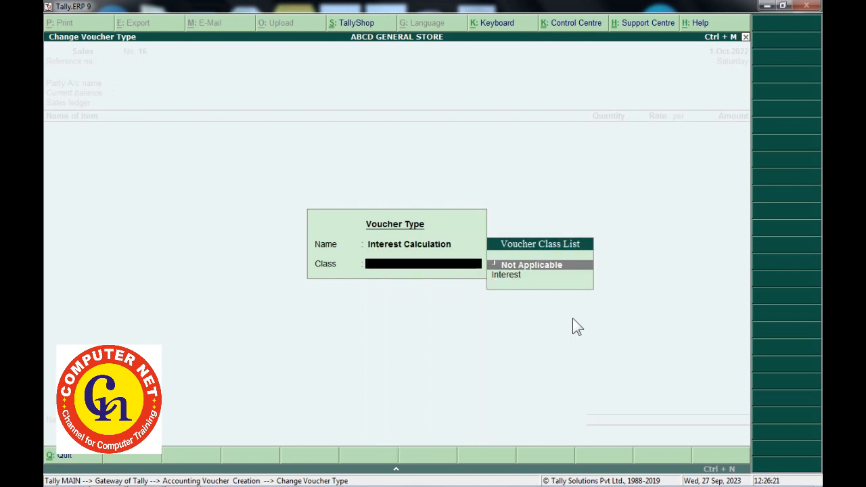
key("Down")
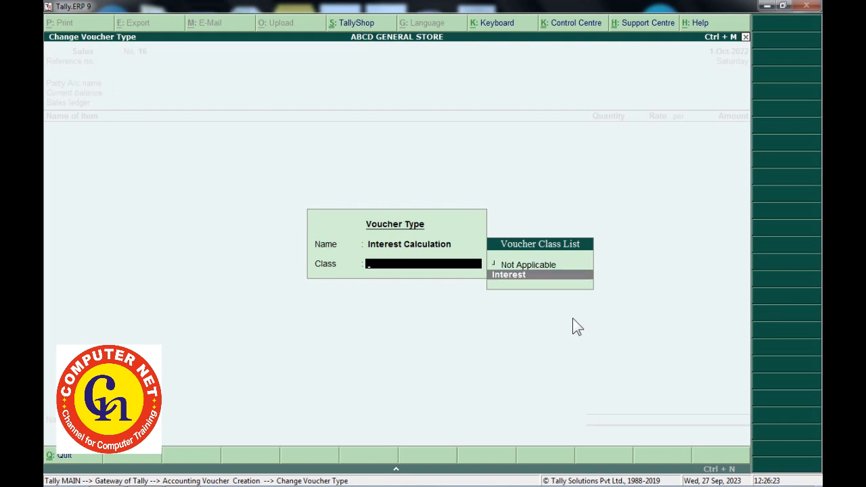
key("Return")
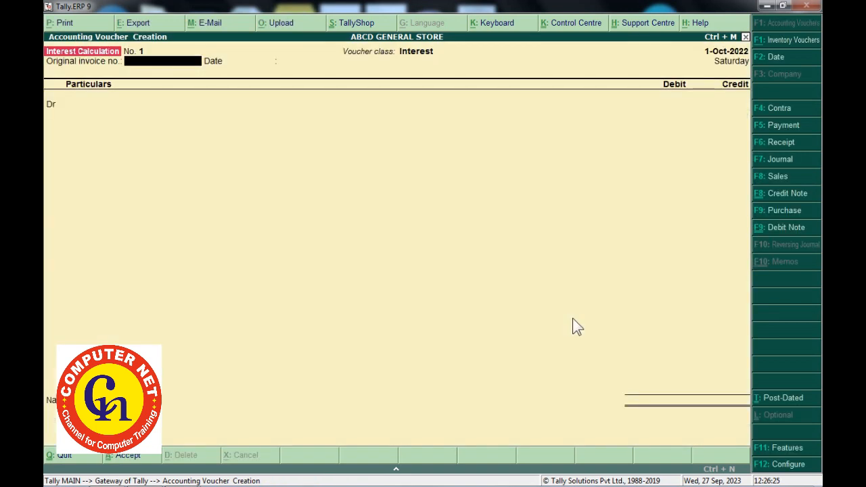
Step: Leave the original invoice details blank, debit the customer with the 64.34 interest on bill 14, and accept the default buyer's details
key("Return")
key("Return")
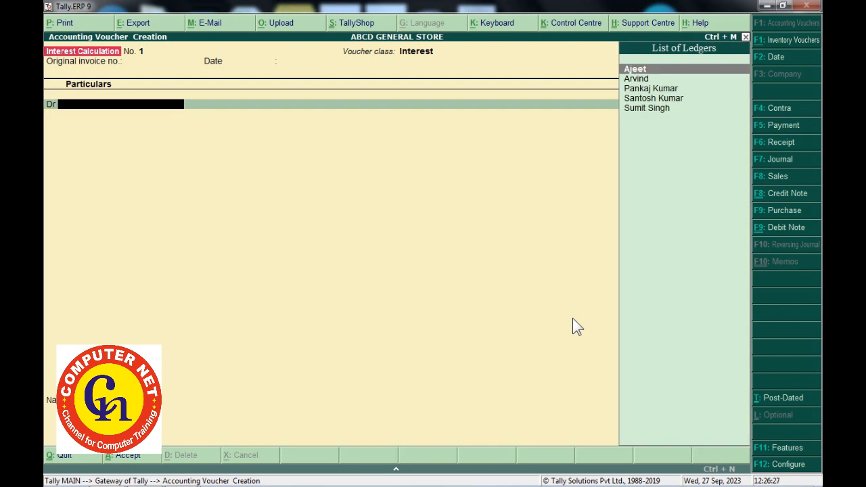
key("Down")
key("Down")
key("Down")
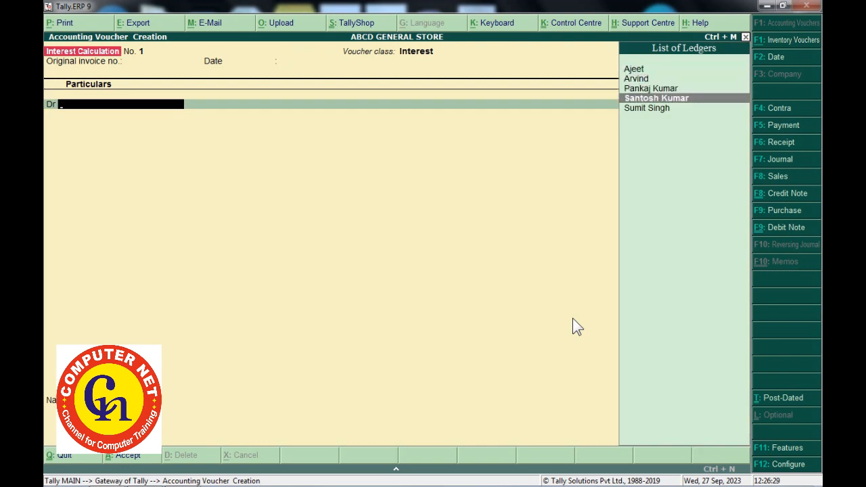
key("Return")
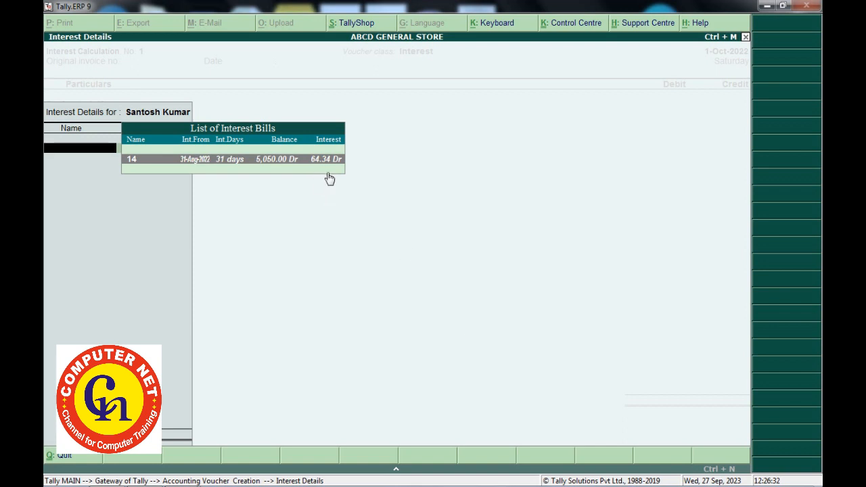
key("Return")
key("Return")
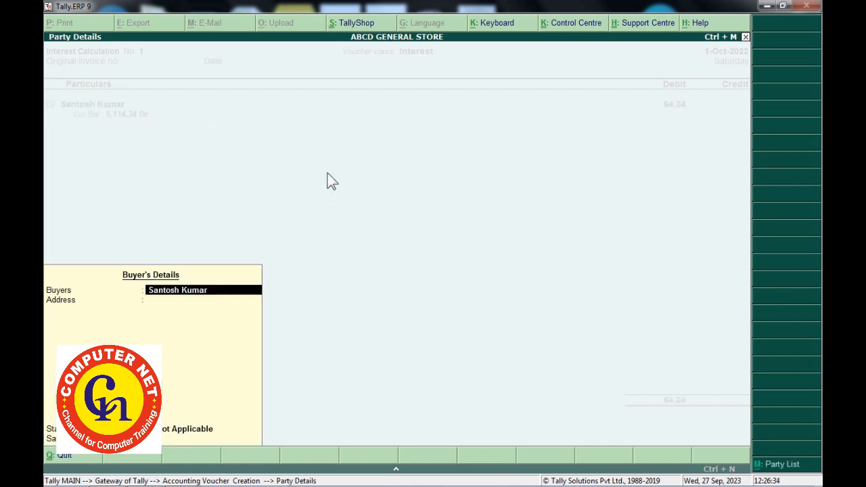
key("Return")
key("Return")
key("Return")
key("Return")
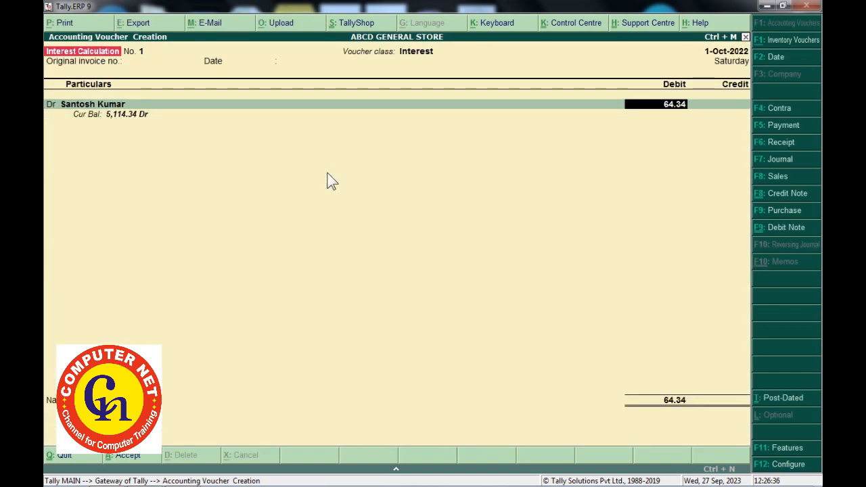
Step: Accept the debit amount and record it bill-wise as New Ref 1 without a due date
key("Return")
key("Return")
key("Return")
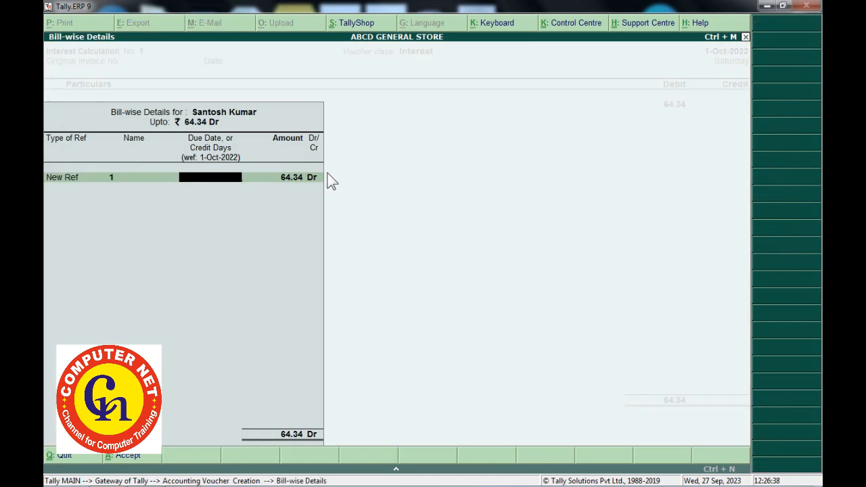
key("Return")
key("Return")
key("Return")
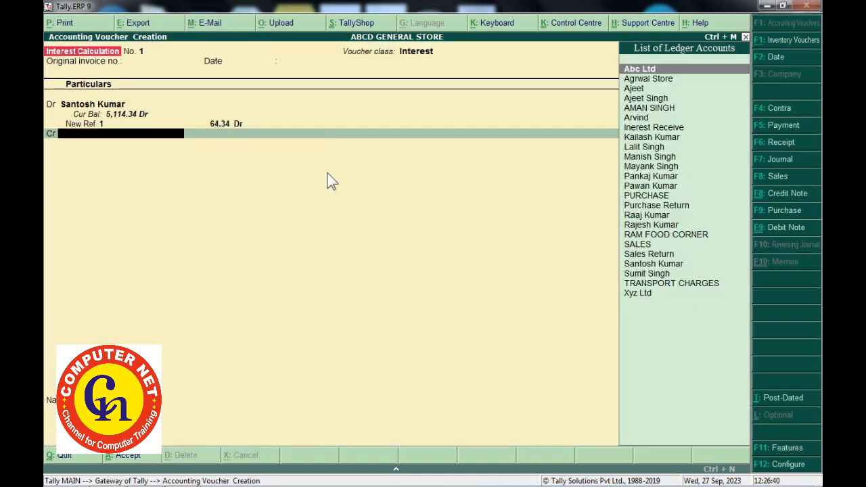
Step: Credit the Inerest Receive ledger with 64.34 and save the voucher without a narration
key("Down")
key("Down")
key("Down")
key("Down")
key("Down")
key("Down")
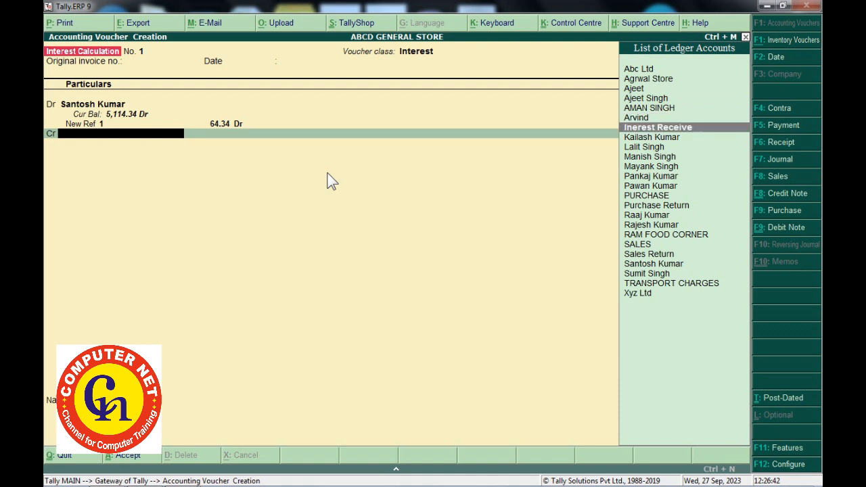
key("Return")
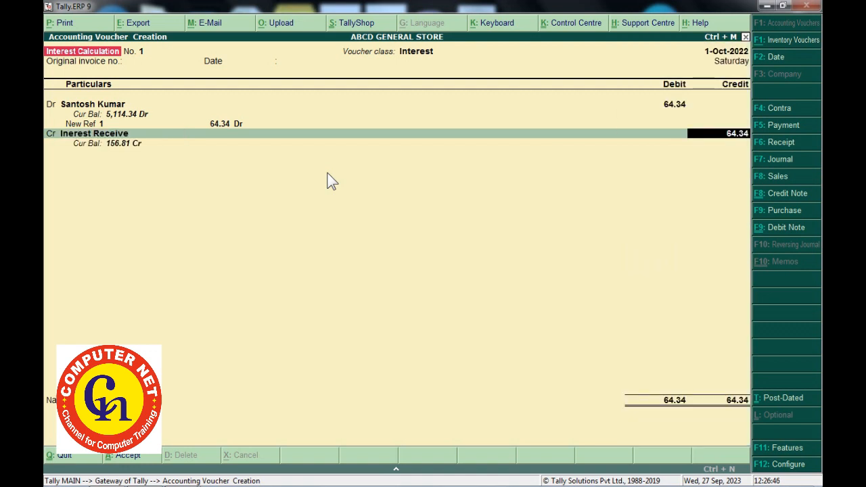
key("Return")
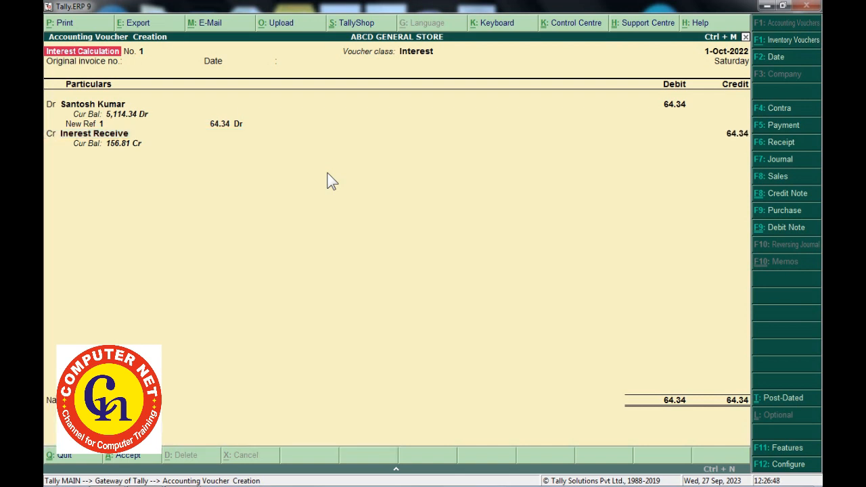
key("Return")
key("Return")
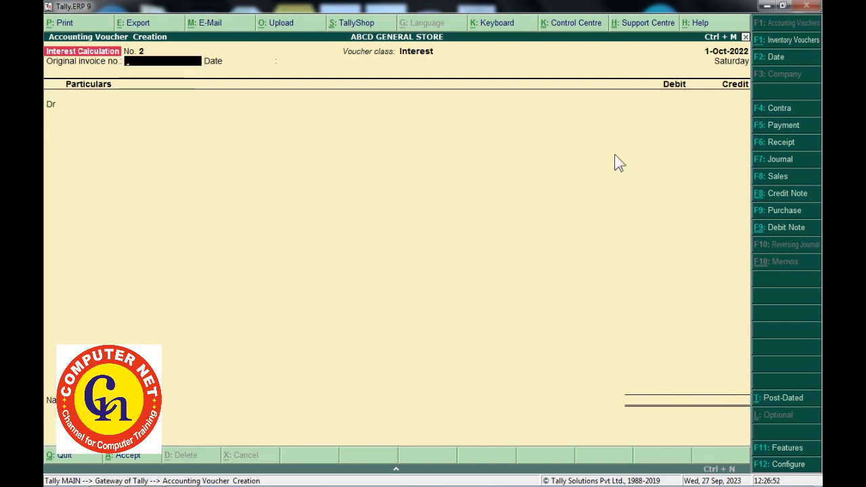
Step: Start a Receipt voucher in the Cash account and enter 5114.34 as received from the same customer
left_click(771, 142)
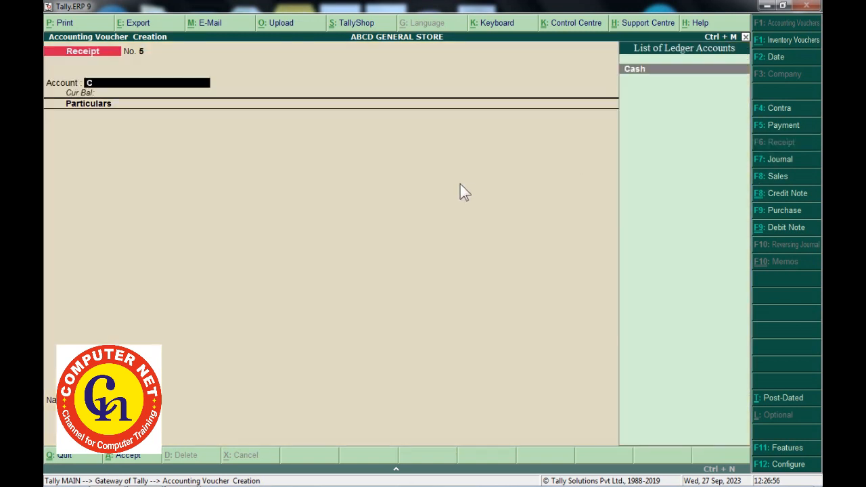
key("Return")
key("Down")
key("Down")
key("Down")
key("Down")
key("Down")
key("Down")
key("Down")
key("Down")
key("Down")
key("Down")
key("Down")
key("Down")
key("Down")
key("Down")
key("Down")
key("Down")
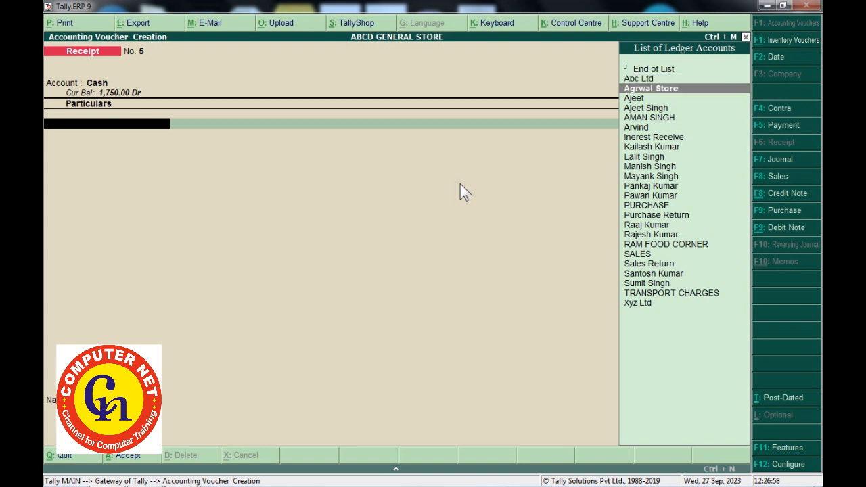
key("Down")
key("Down")
key("Down")
key("Down")
key("Down")
key("Down")
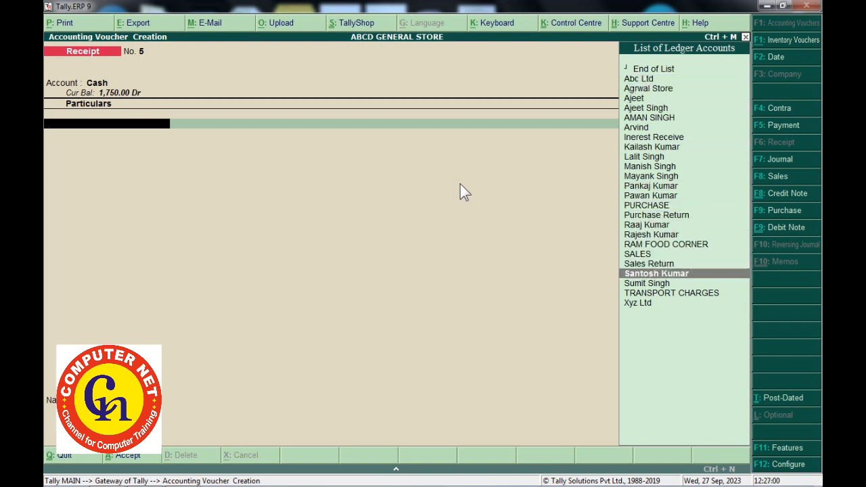
key("Return")
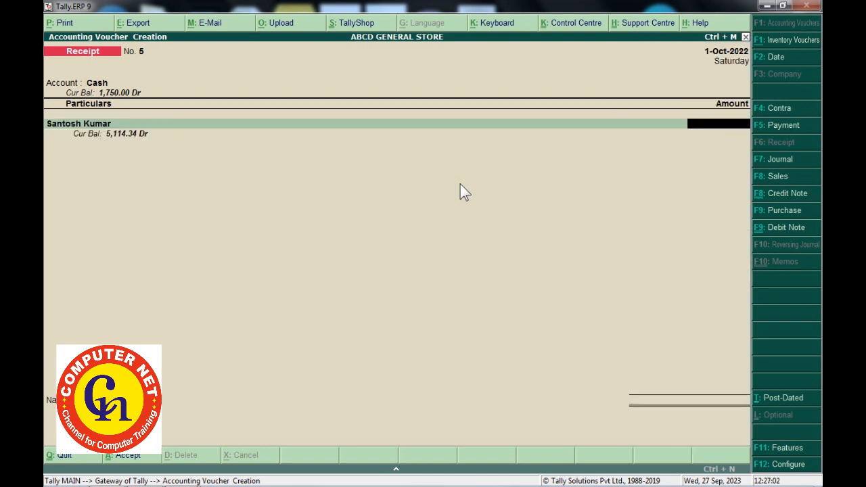
type("5114.34")
key("Return")
key("Return")
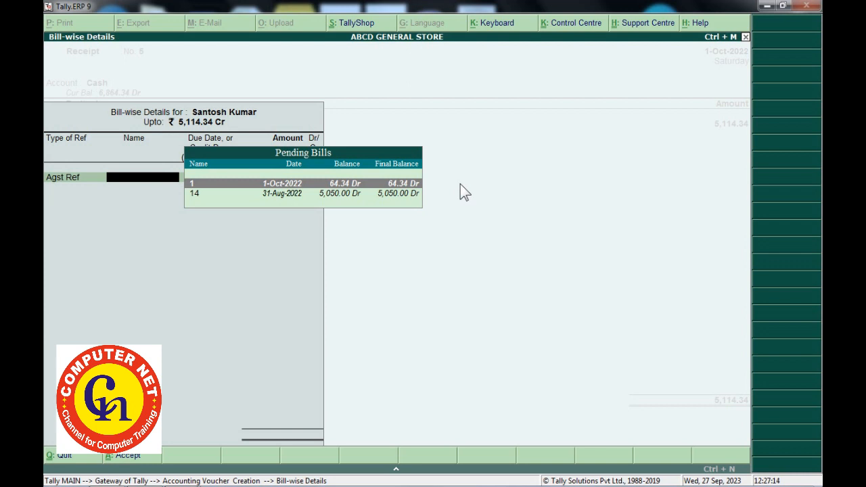
Step: Allocate the receipt against pending bills 1 (64.34) and 14 (5,050.00), save the voucher and return to the Gateway of Tally
key("Return")
key("Return")
key("Return")
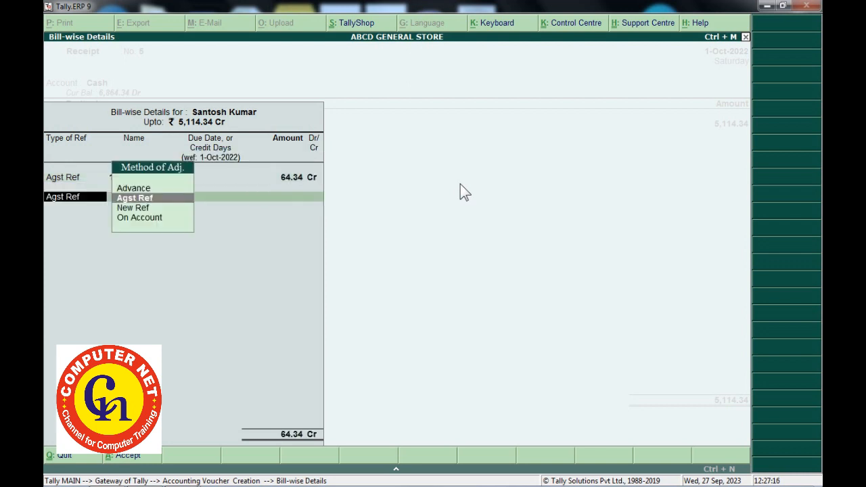
key("Return")
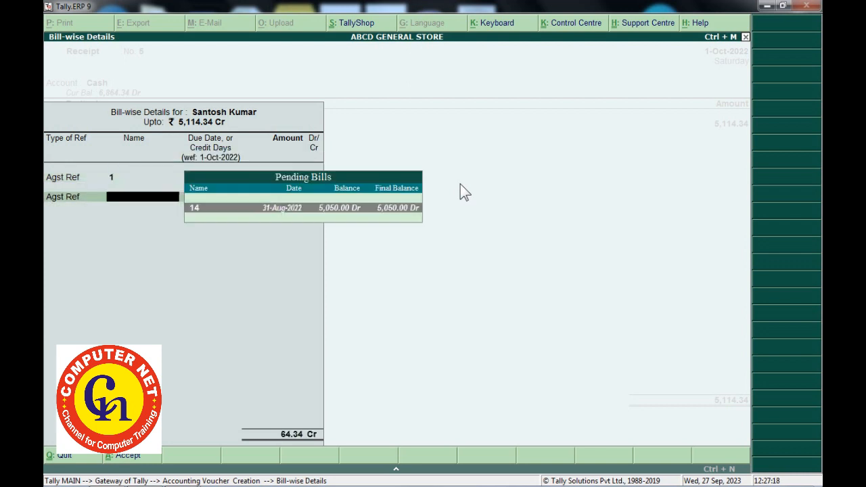
key("Return")
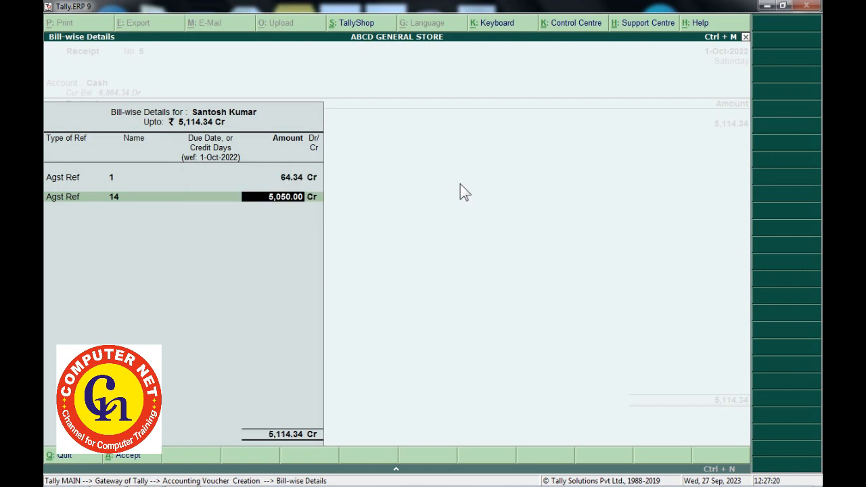
key("Return")
key("Return")
key("Return")
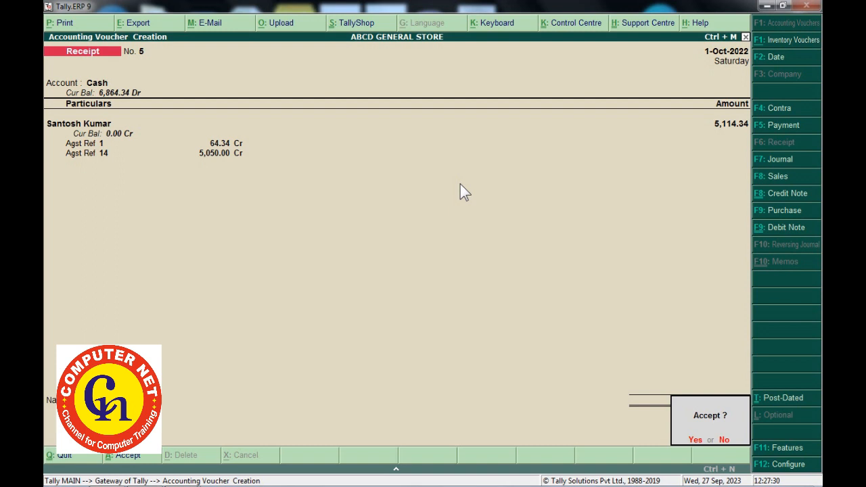
key("Return")
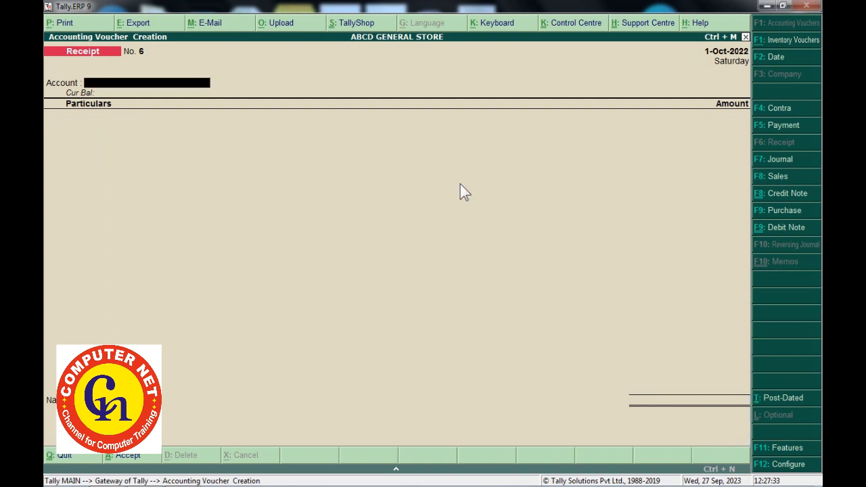
key("Escape")
key("Escape")
key("Escape")
Step: Open the Interest Calculations reports under Statements of Accounts
key("Up")
key("Up")
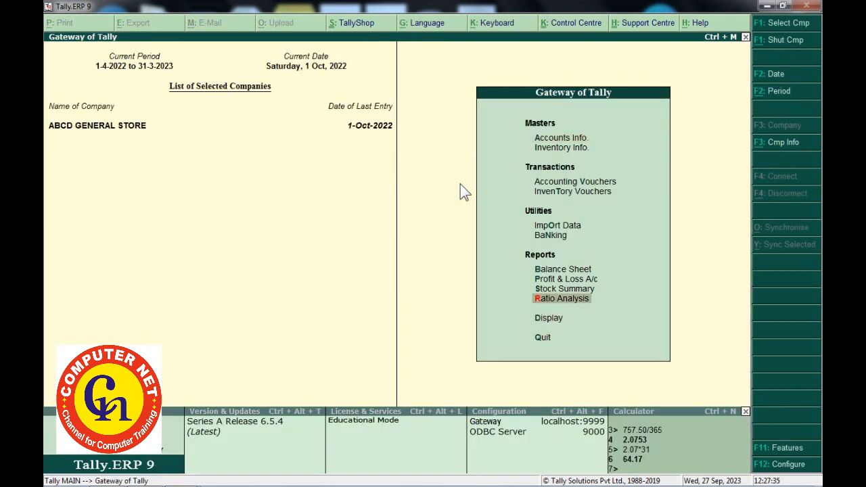
key("Down")
key("Return")
key("Down")
key("Down")
key("Down")
key("Return")
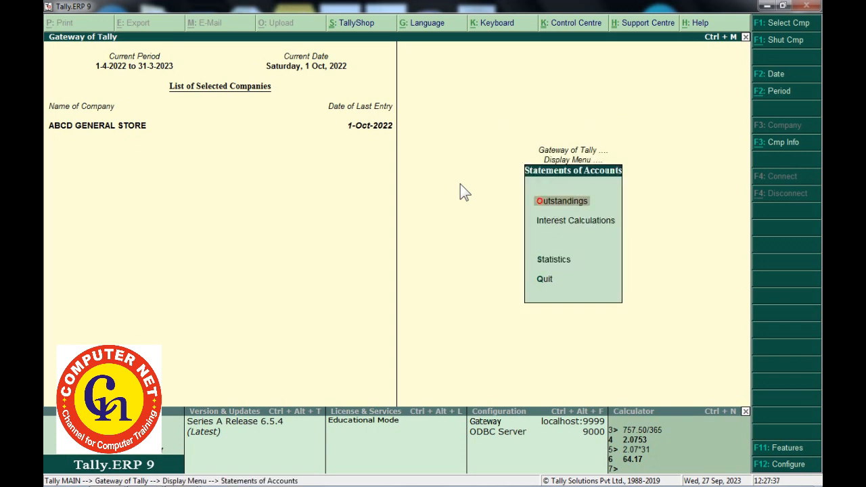
key("Down")
key("Return")
Step: Examine the customer's Ledger Interest report for remaining interest, and go back to the Display Menu
key("Down")
key("Down")
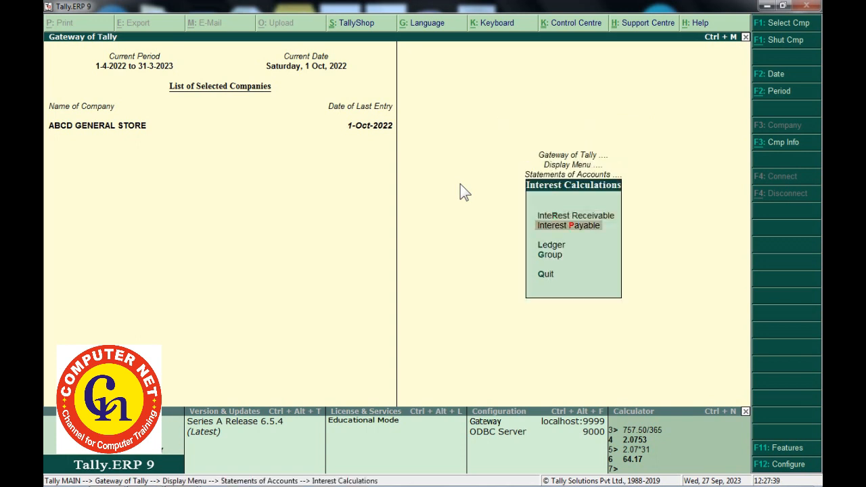
key("Return")
key("Down")
key("Down")
key("Down")
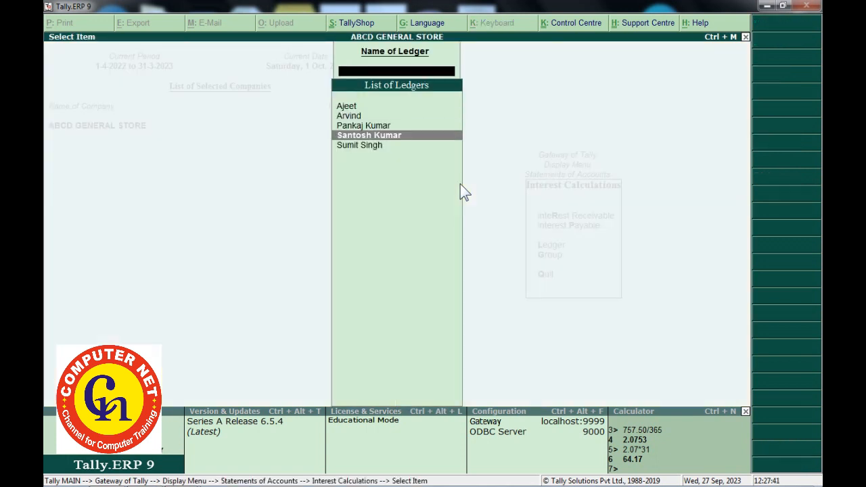
key("Return")
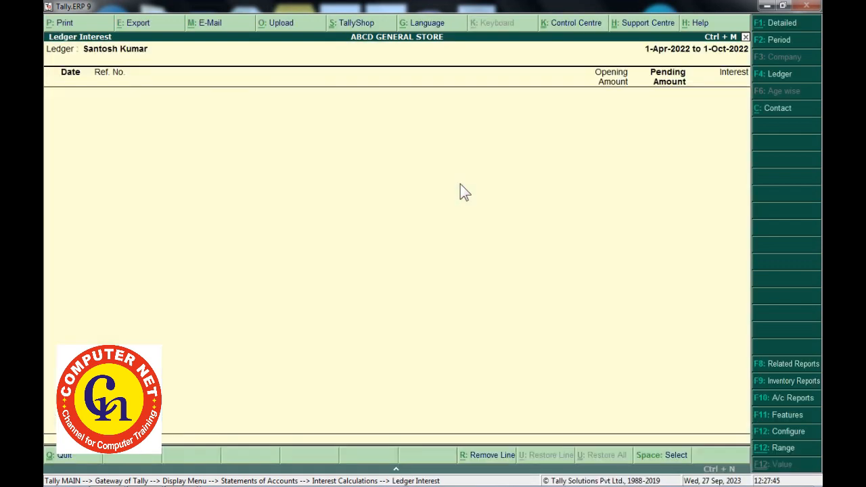
key("Escape")
key("Escape")
key("Escape")
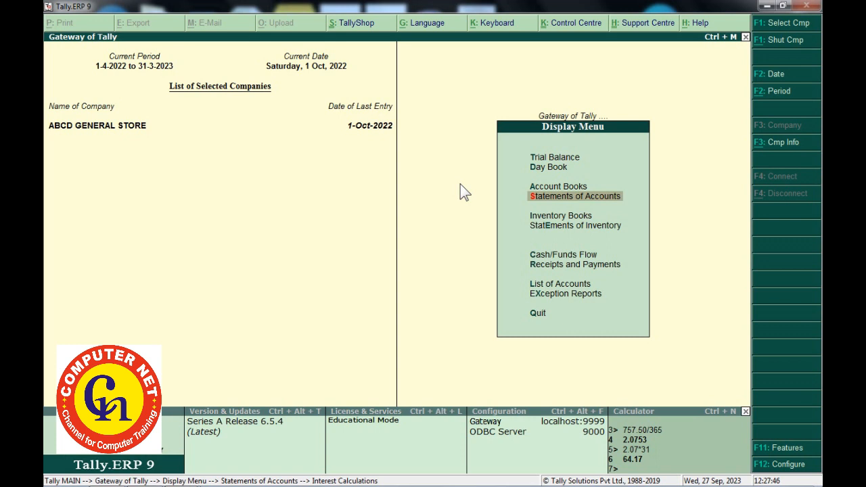